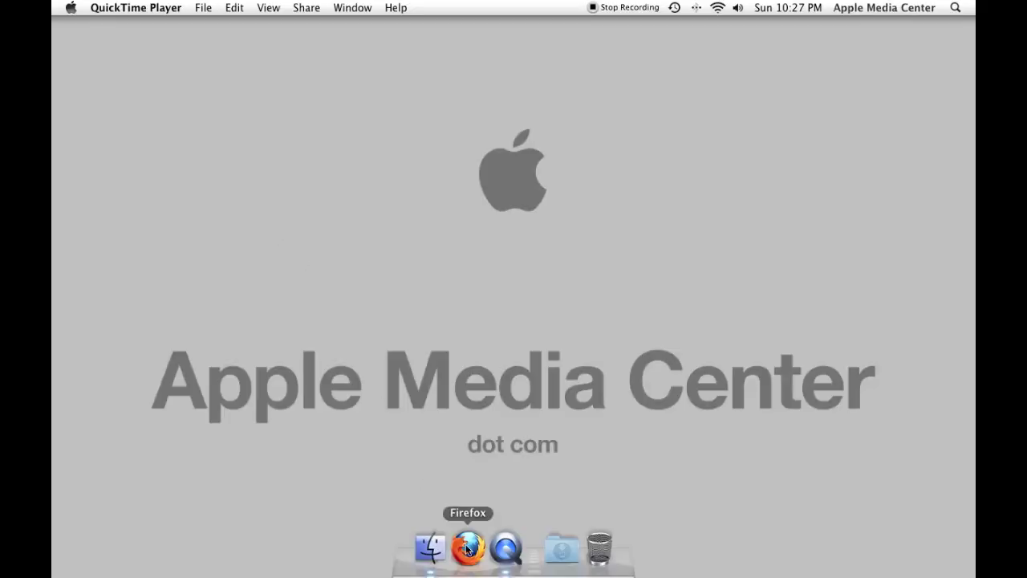
Switch to Firefox and open the Video Game Emulation & Controllers topic on the Apple Media Center site.
click(466, 551)
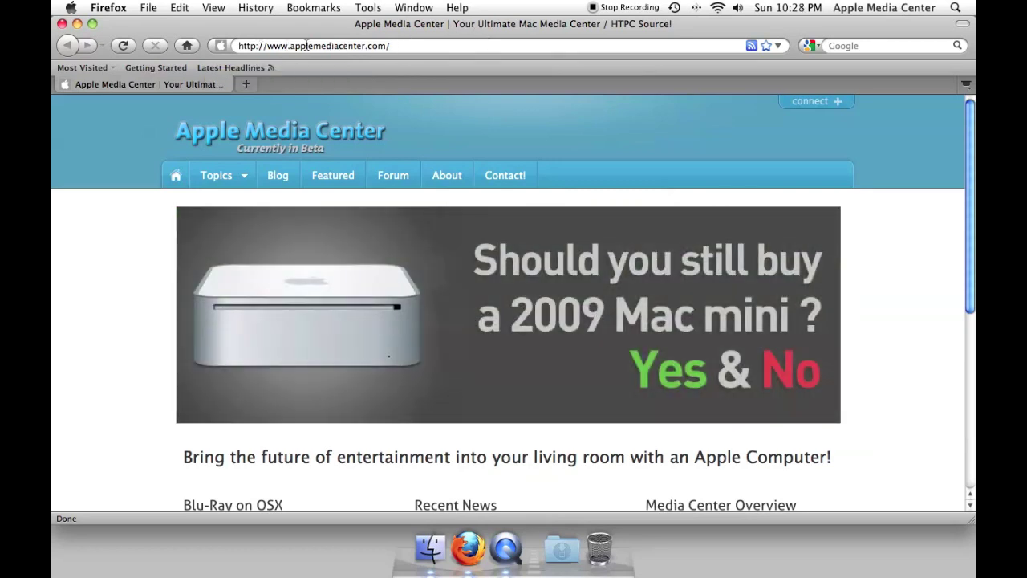
mouse_move(217, 175)
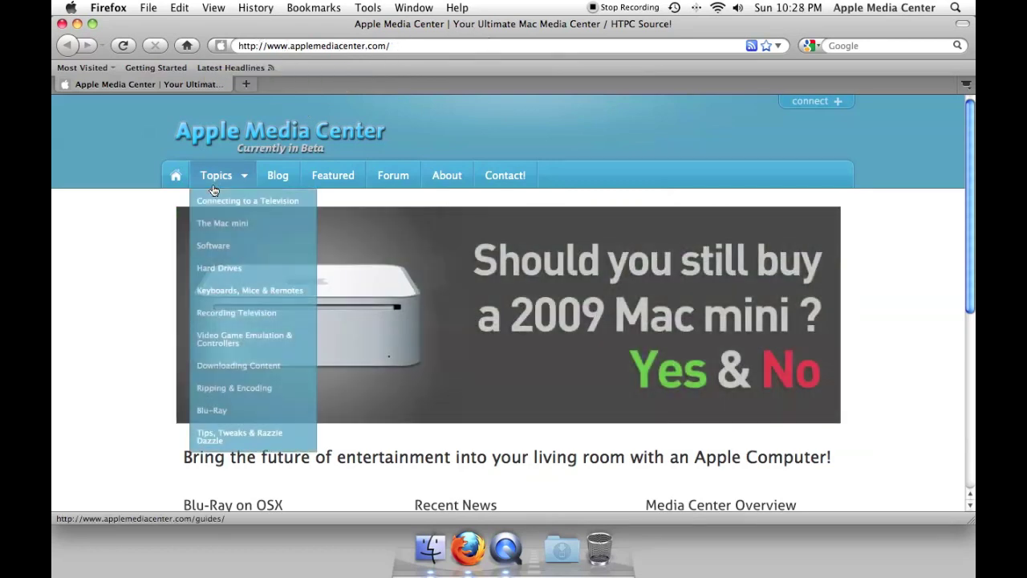
click(219, 335)
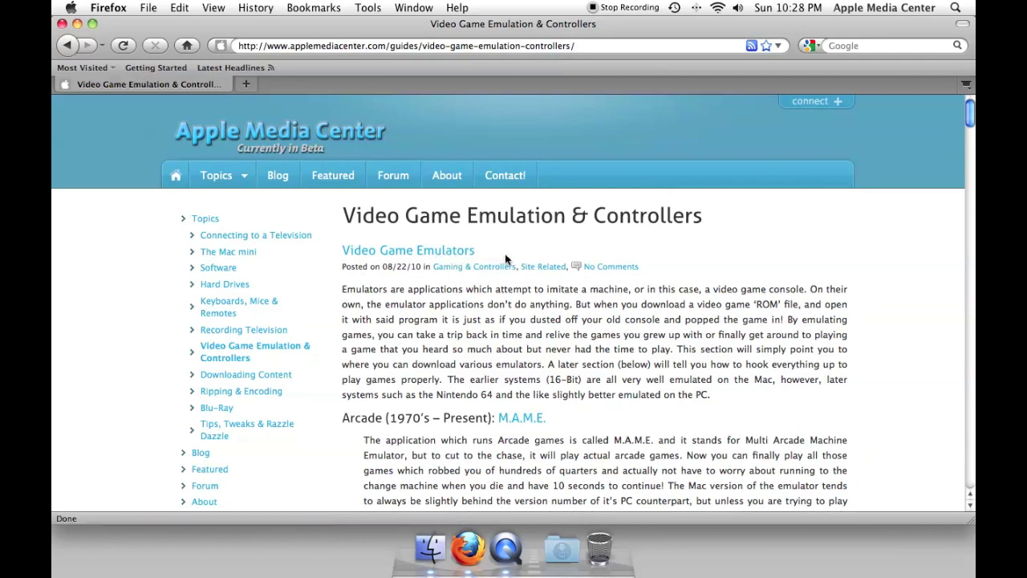
Open the Genesis Plus page from the guide's Sega Genesis entry and download Genesis Plus (1.7MB).
scroll(676, 281, down, 3)
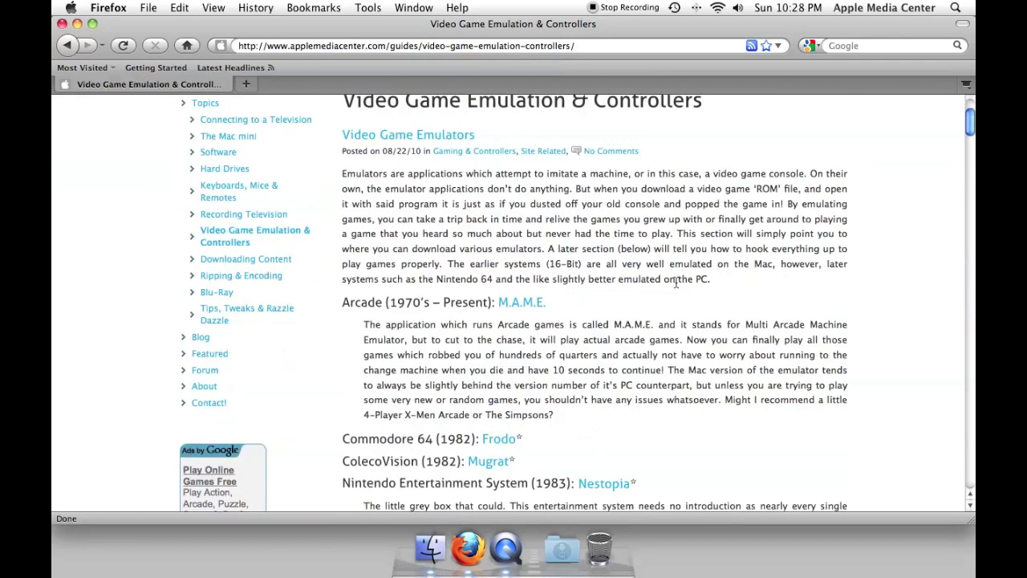
scroll(675, 281, down, 5)
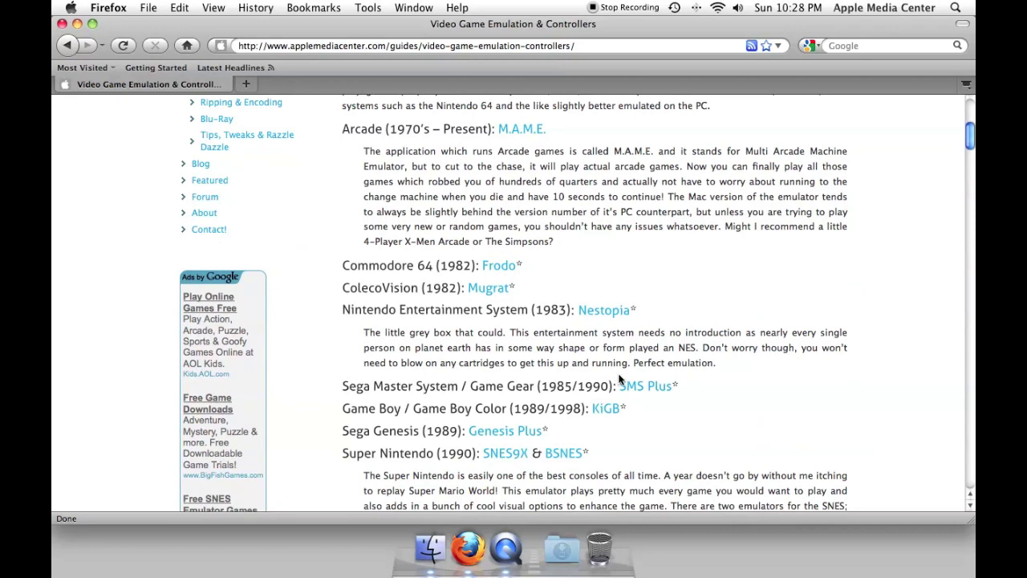
scroll(614, 380, down, 5)
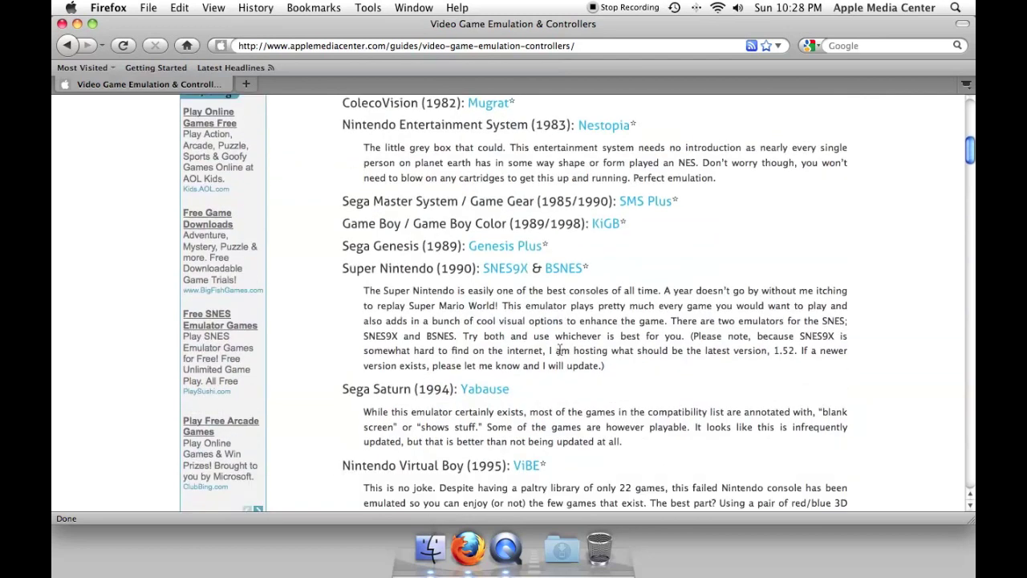
click(495, 251)
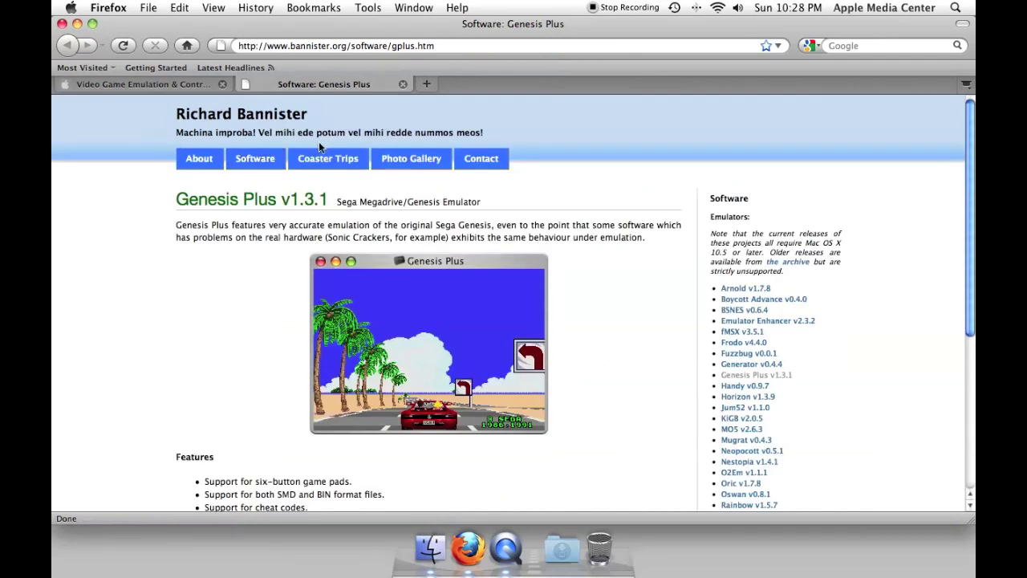
scroll(508, 378, down, 5)
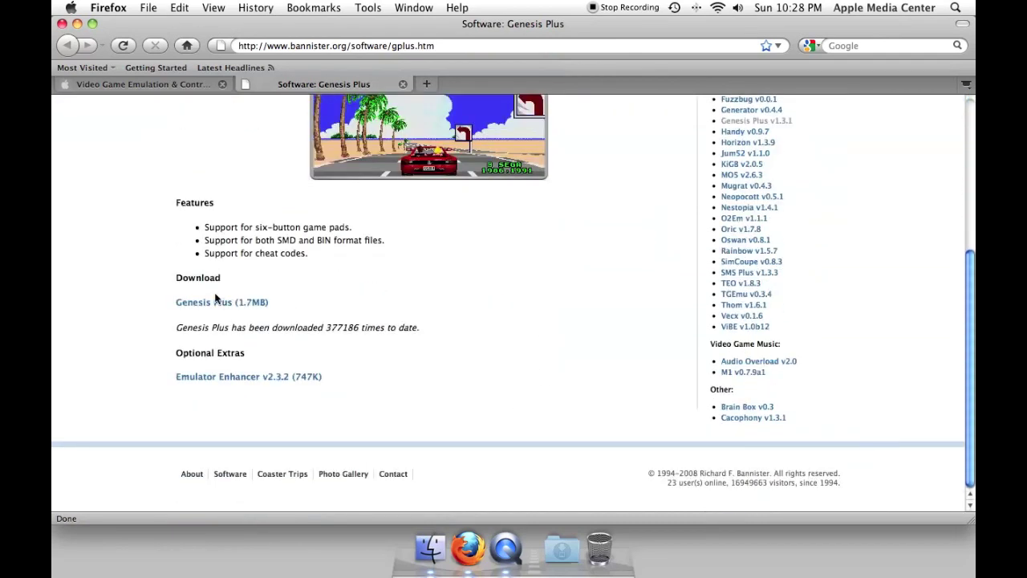
click(217, 301)
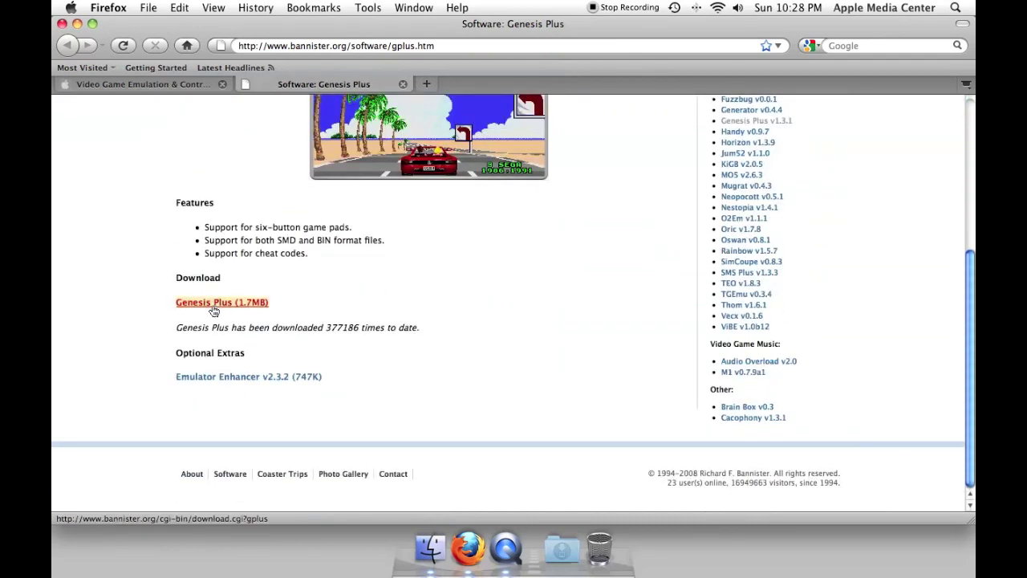
right_click(577, 552)
click(566, 547)
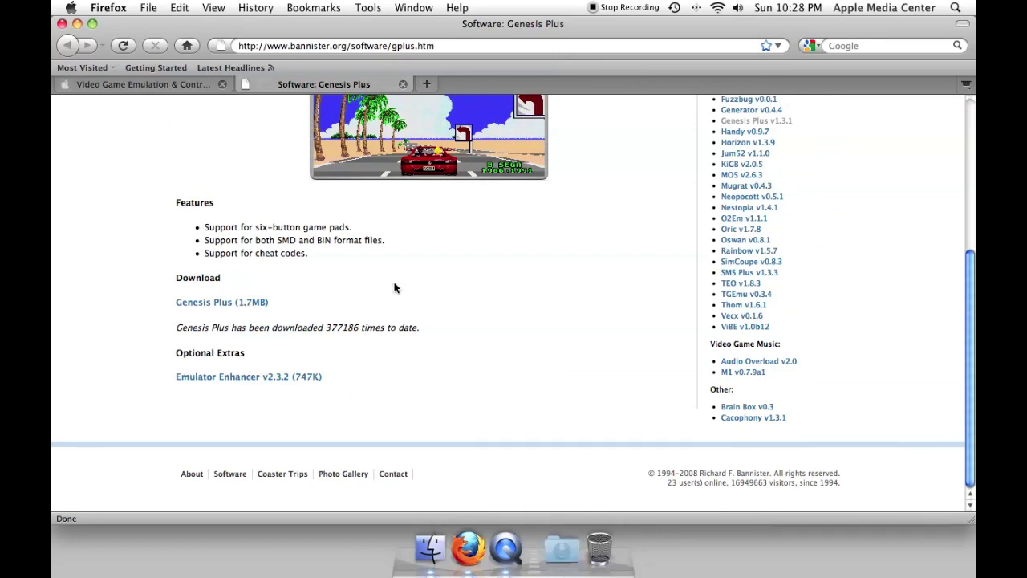
Close the Genesis Plus page and open CoolRom from the ROM Sites list in the guide's ROMs section.
scroll(397, 289, up, 10)
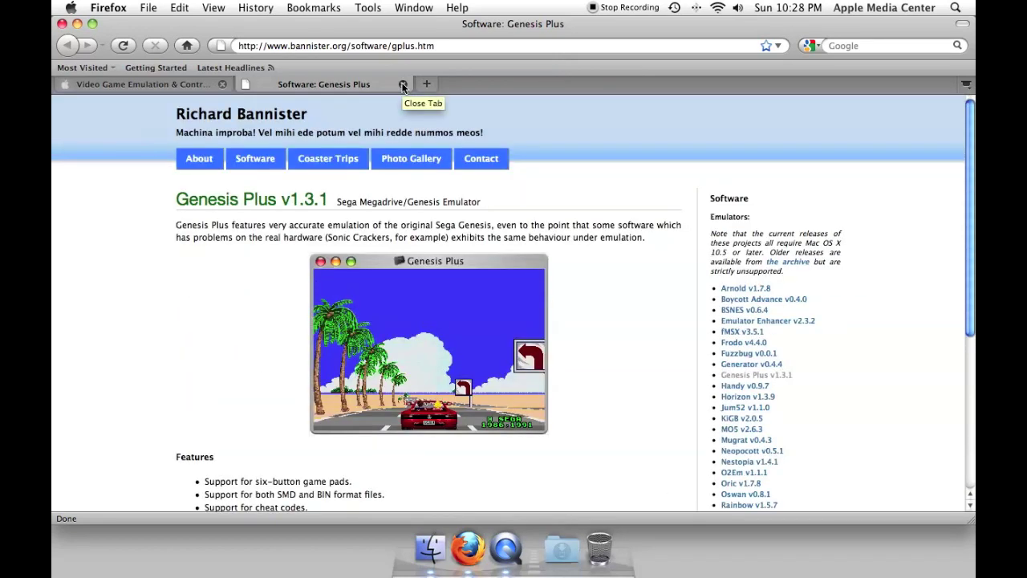
click(403, 84)
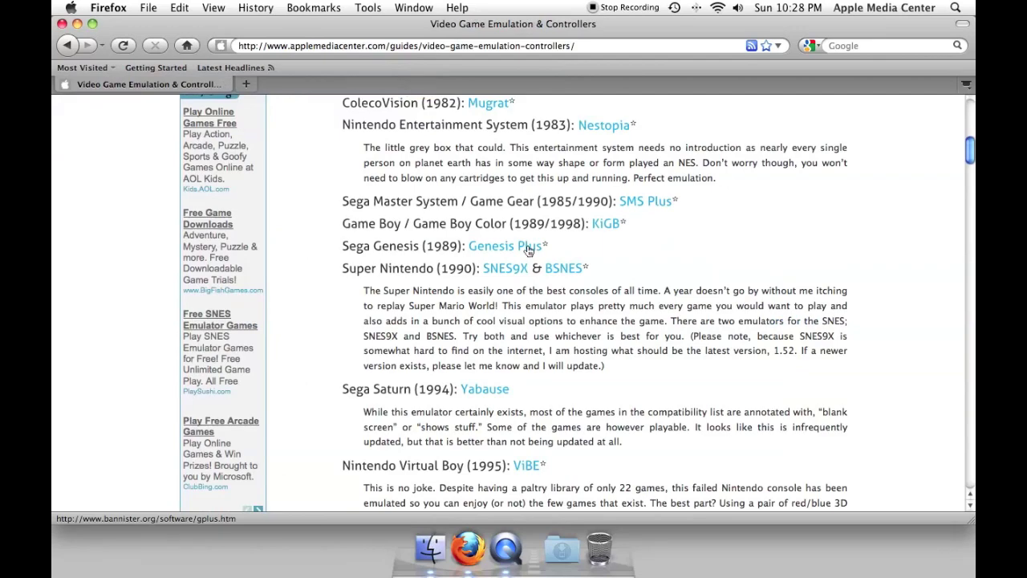
scroll(529, 252, down, 15)
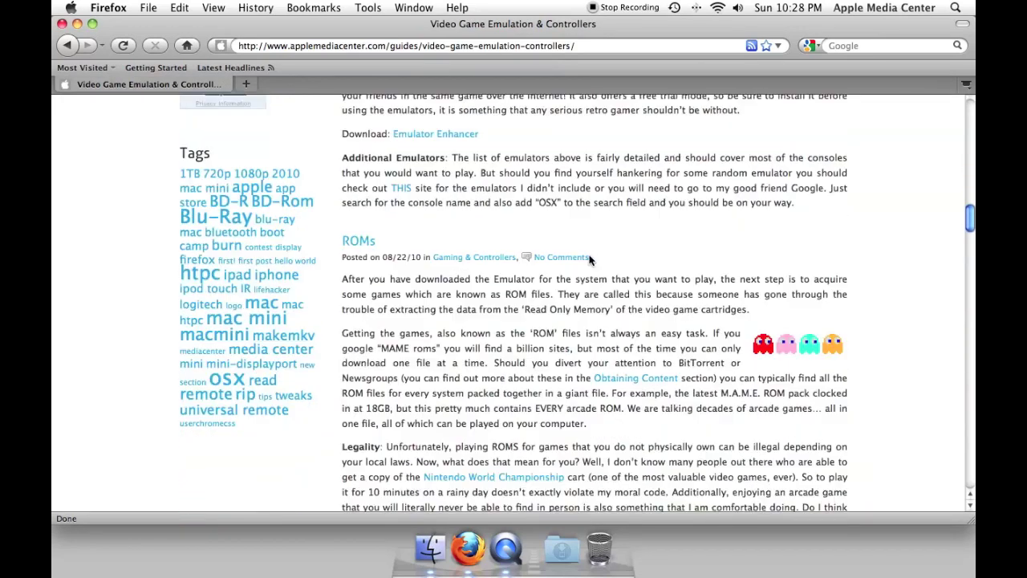
scroll(590, 258, down, 1)
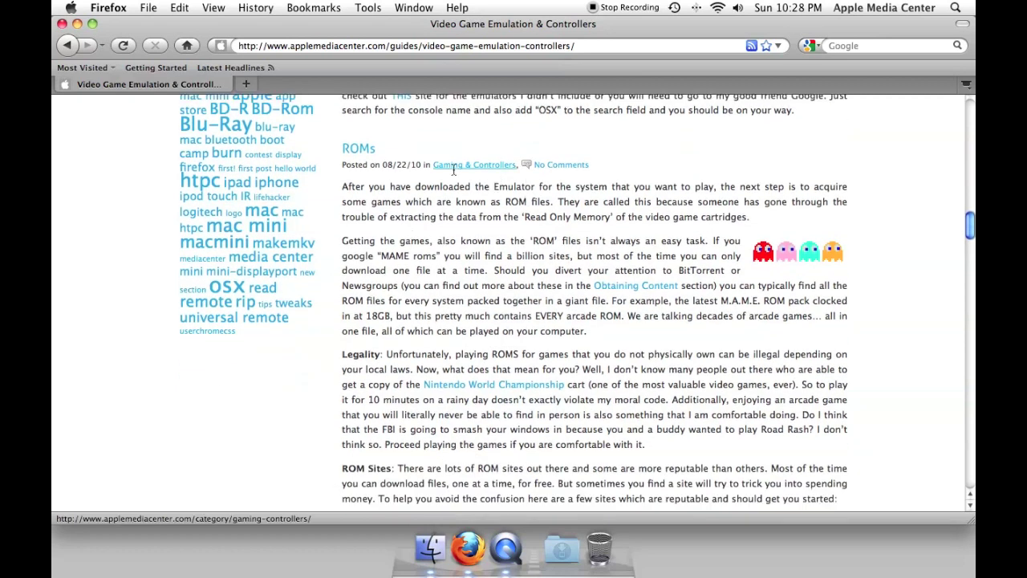
scroll(498, 335, down, 4)
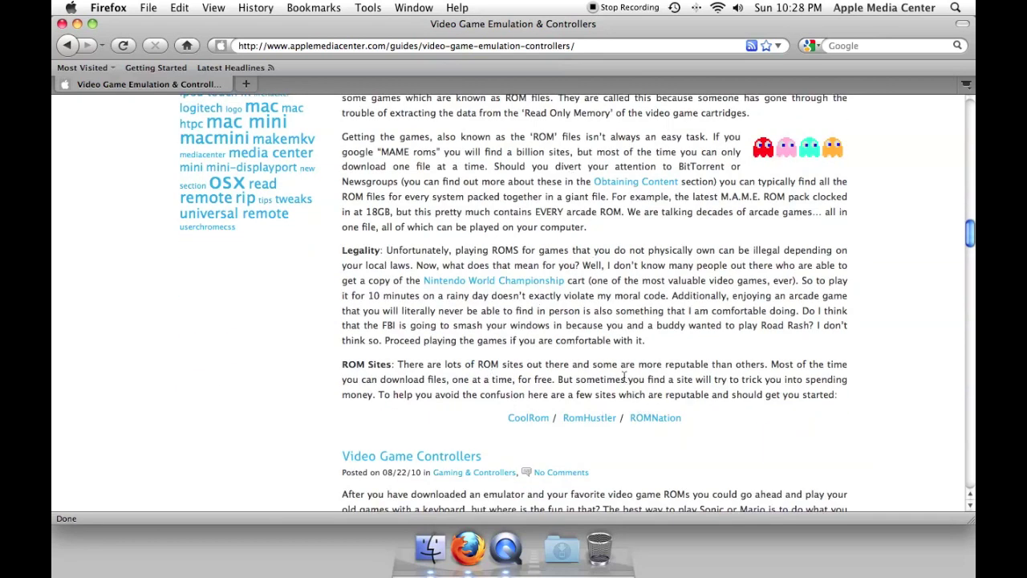
click(528, 418)
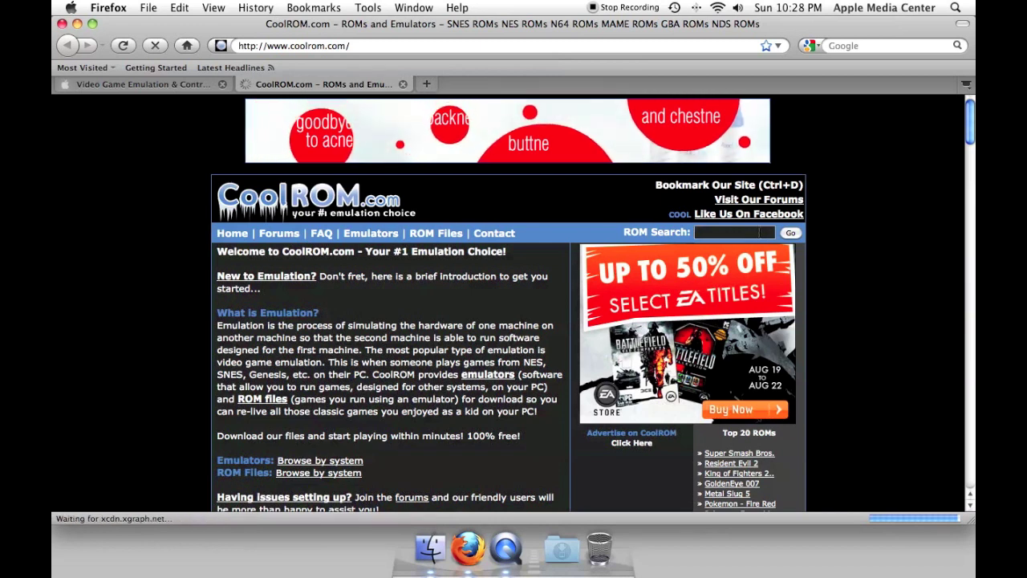
Search the CoolROM site for "sonic the hedgehog 3".
click(759, 232)
text(sonic)
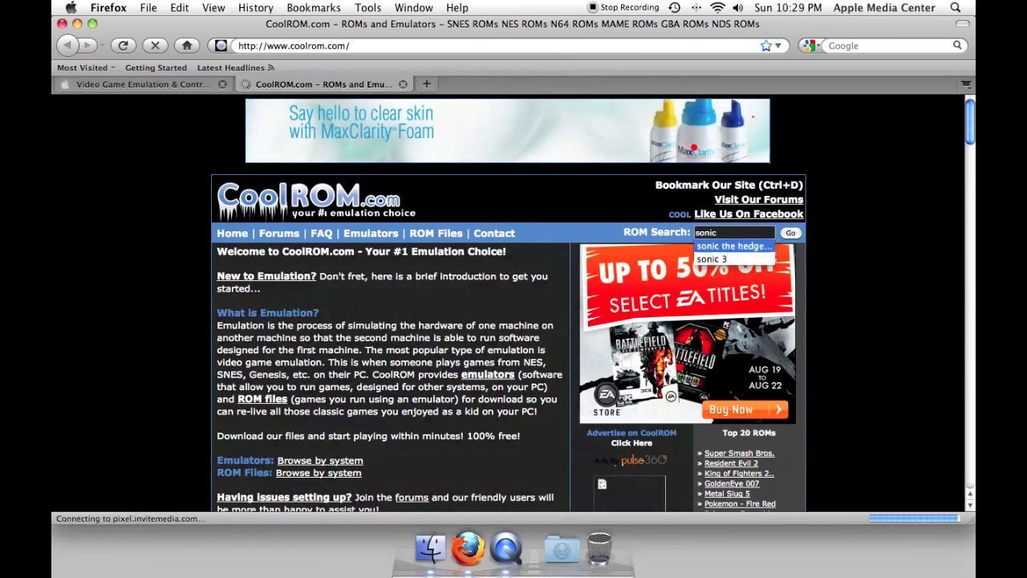
key(Down)
key(Return)
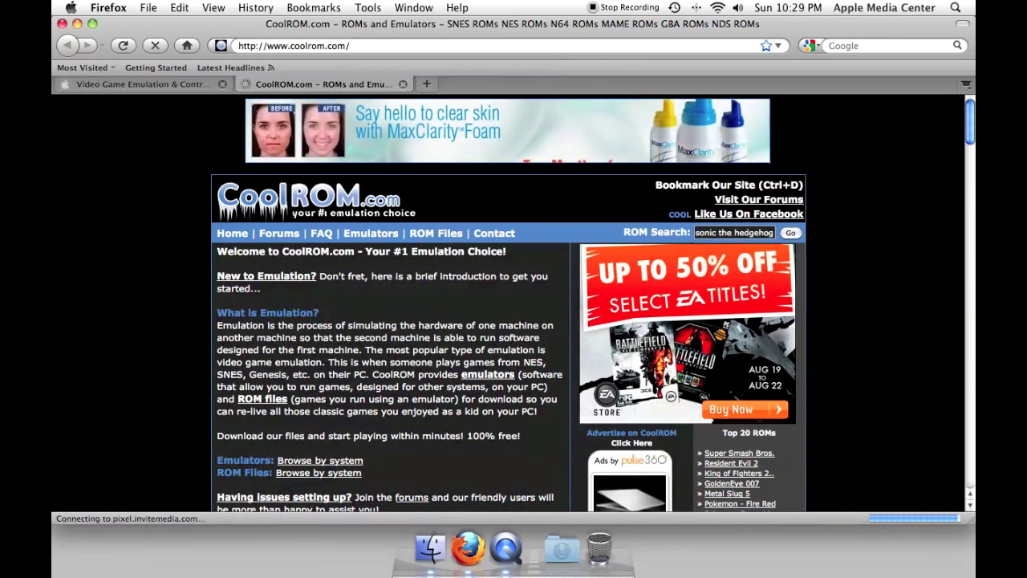
click(795, 232)
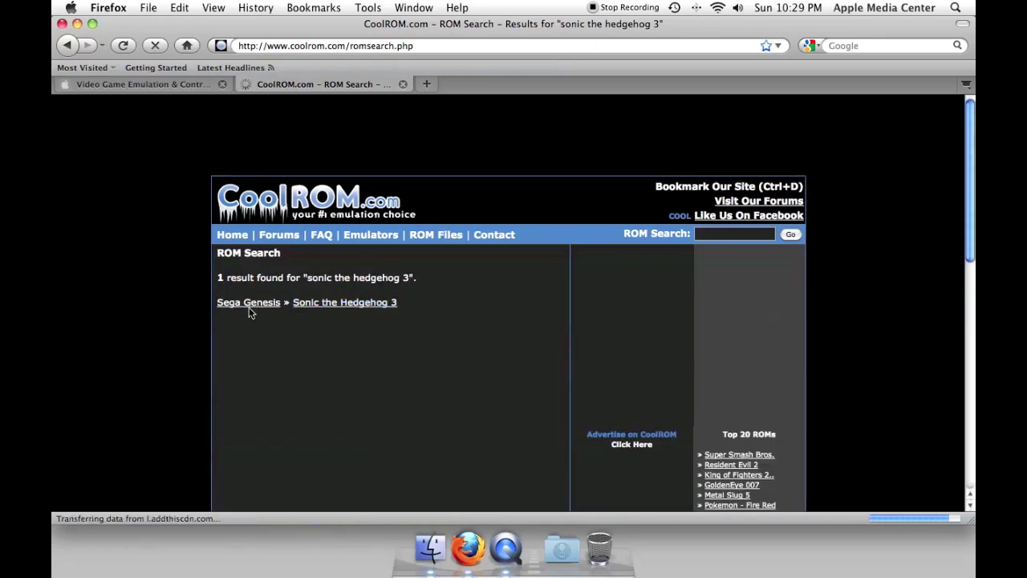
Open the Sonic the Hedgehog 3 result for Sega Genesis and save Sonic the Hedgehog 3.zip once its download becomes available.
click(354, 304)
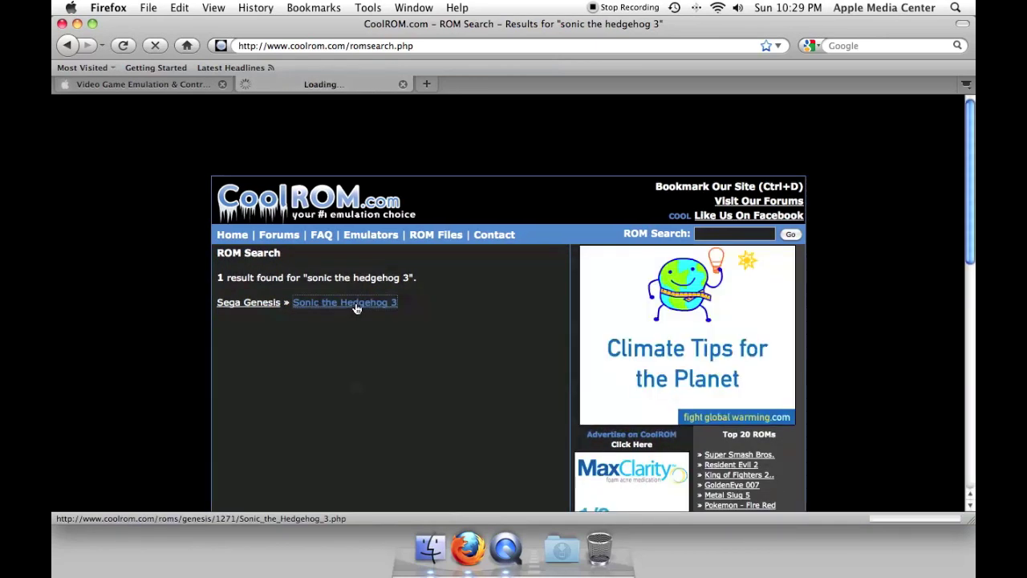
scroll(101, 179, down, 3)
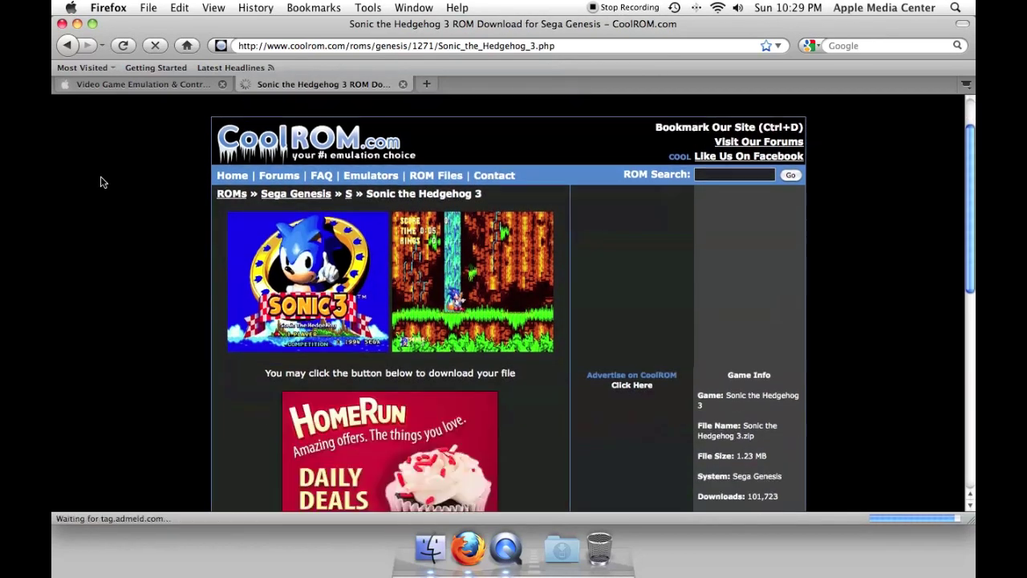
scroll(186, 194, down, 2)
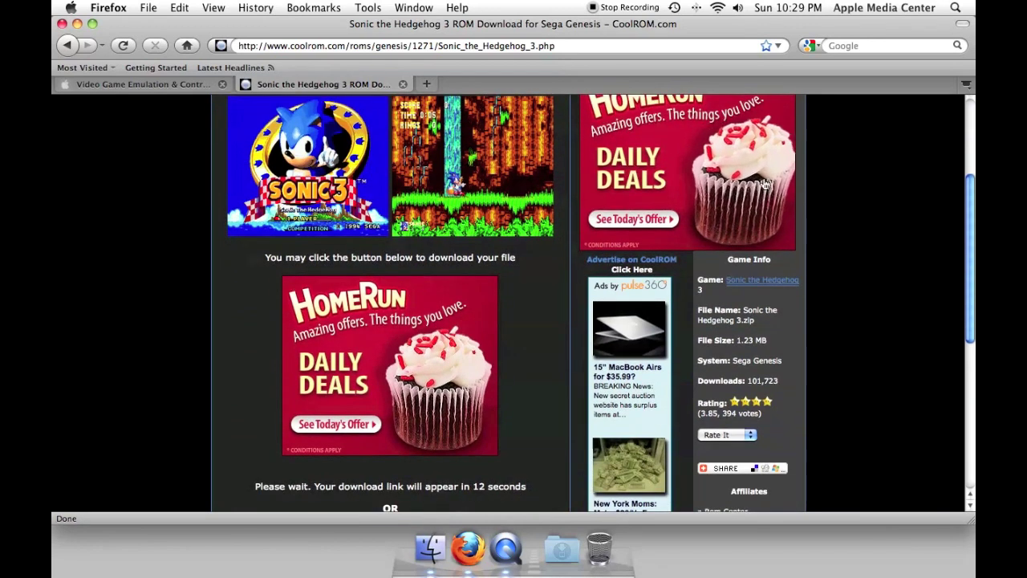
scroll(96, 249, down, 2)
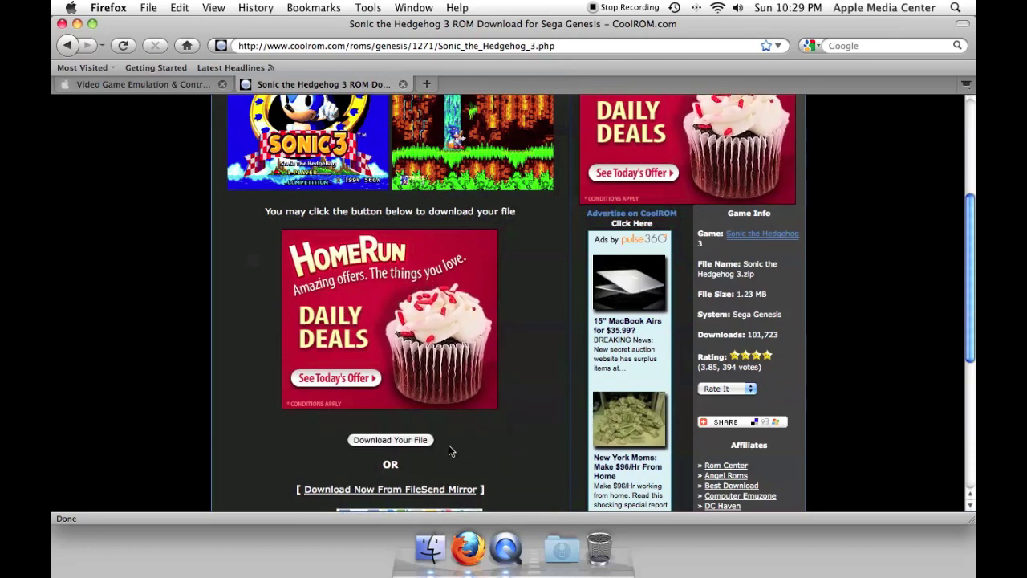
click(420, 442)
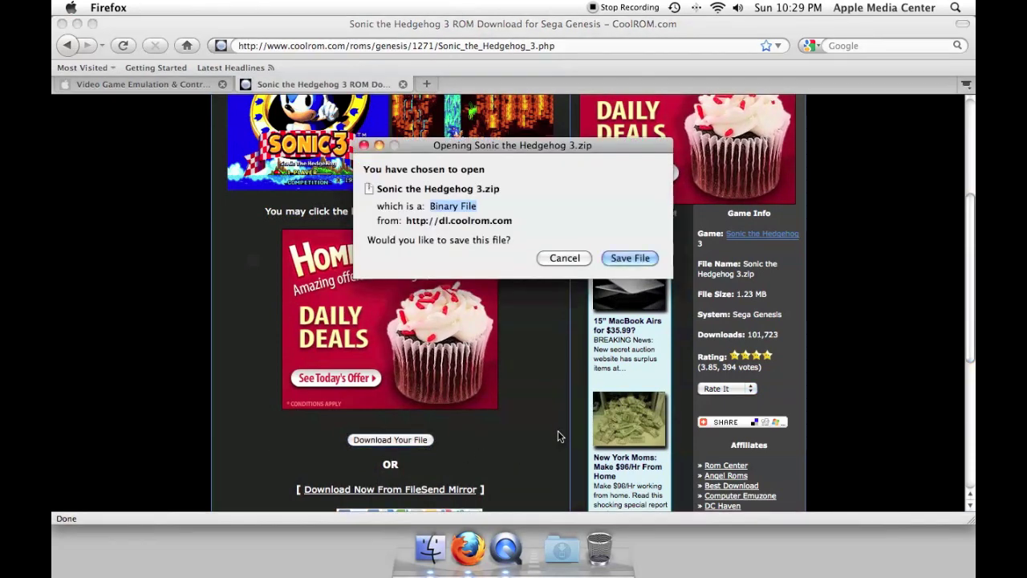
click(640, 259)
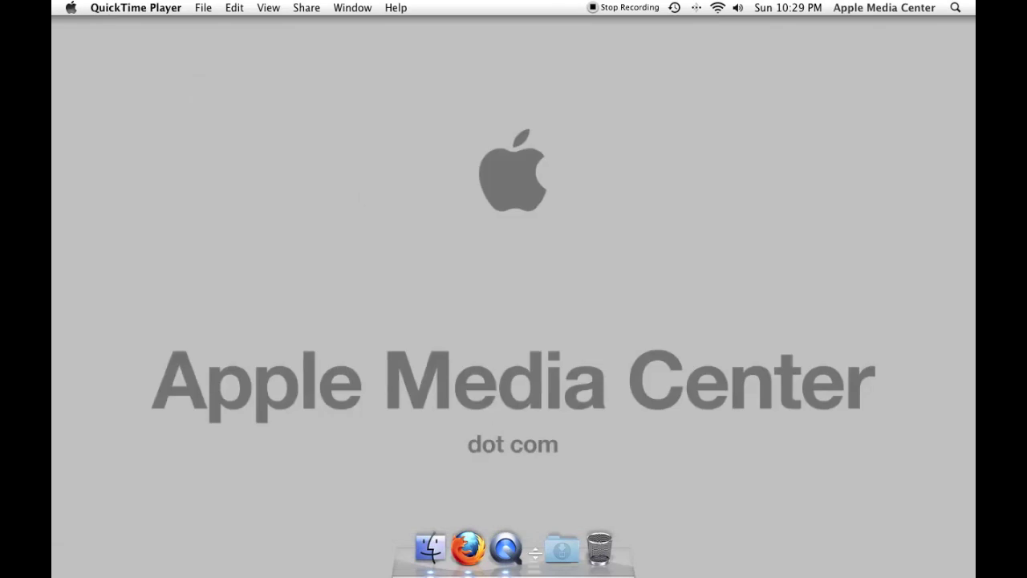
Open the Downloads folder in Finder, mount gplus-131.dmg, and copy the Genesis Plus application to the desktop, closing the disk image window.
click(561, 549)
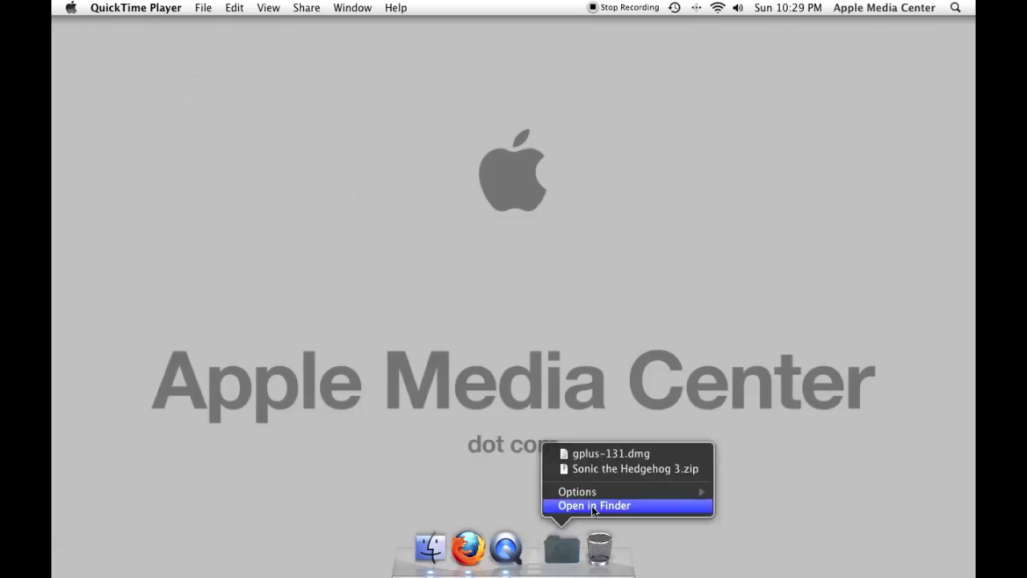
click(591, 505)
double_click(433, 122)
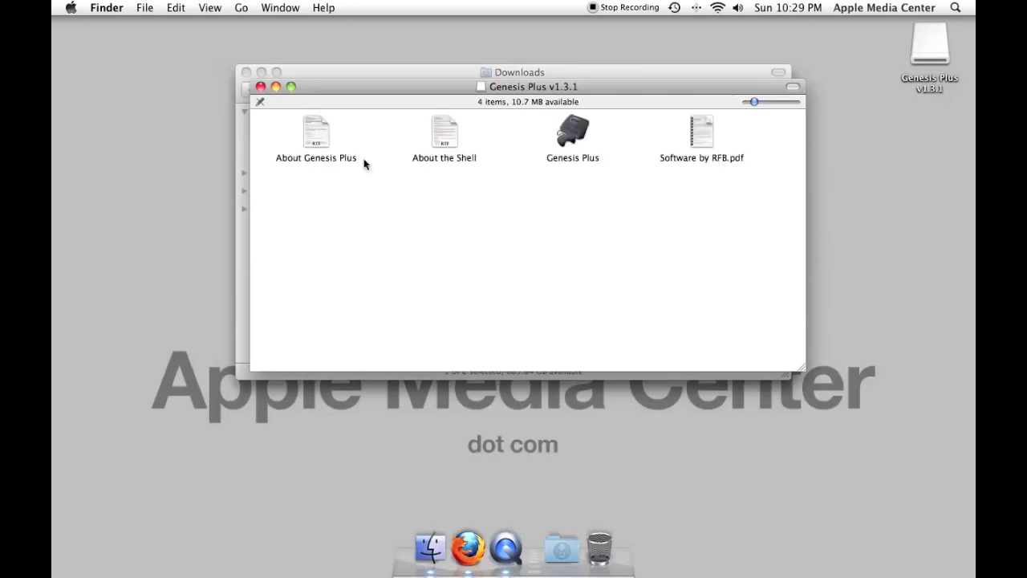
drag(571, 135, 921, 135)
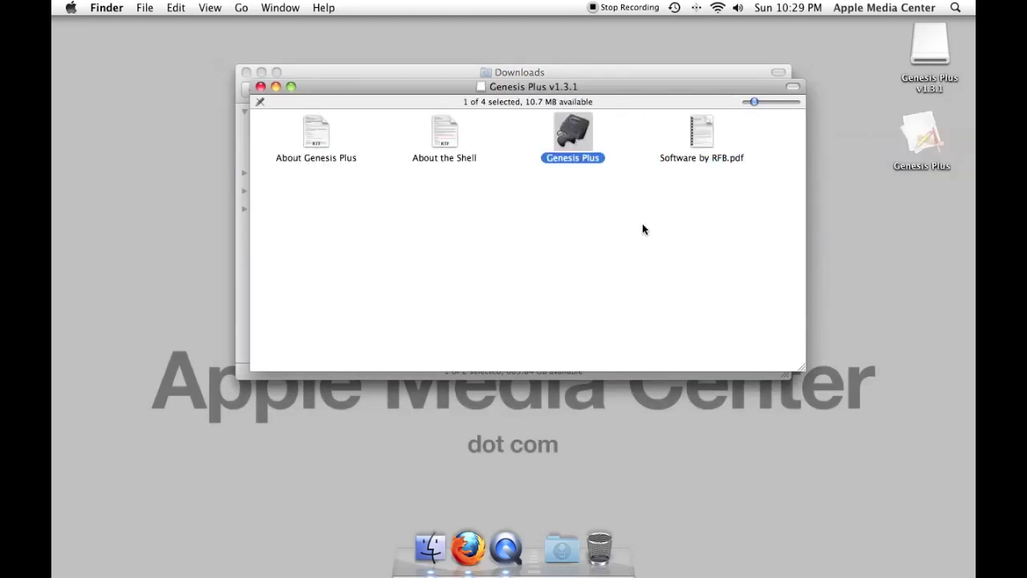
click(546, 206)
key(super+w)
Extract Sonic the Hedgehog 3.zip, move Sonic the Hedgehog 3.smd from the extracted folder to the desktop, and close the Downloads window.
double_click(477, 137)
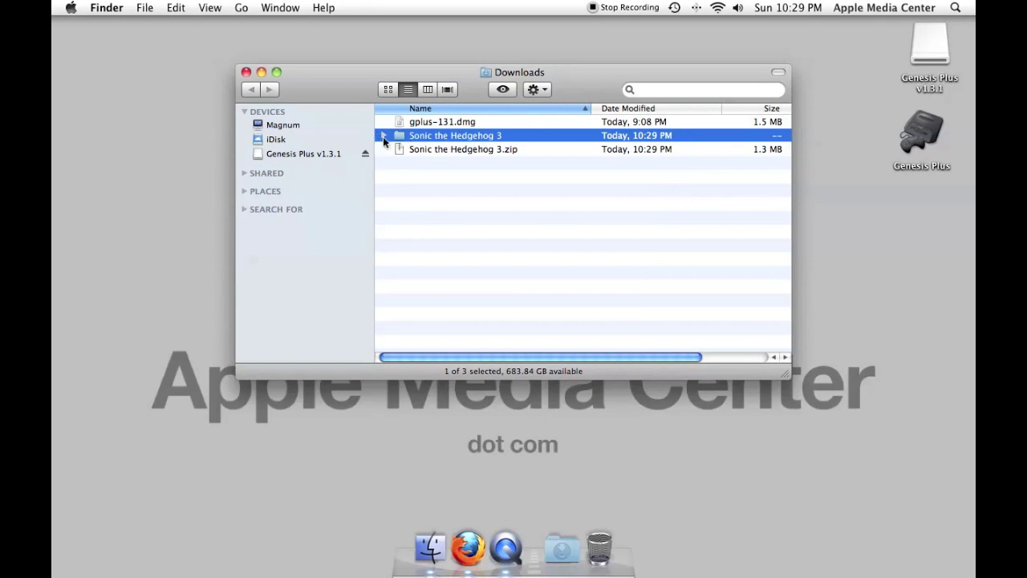
click(383, 137)
click(450, 164)
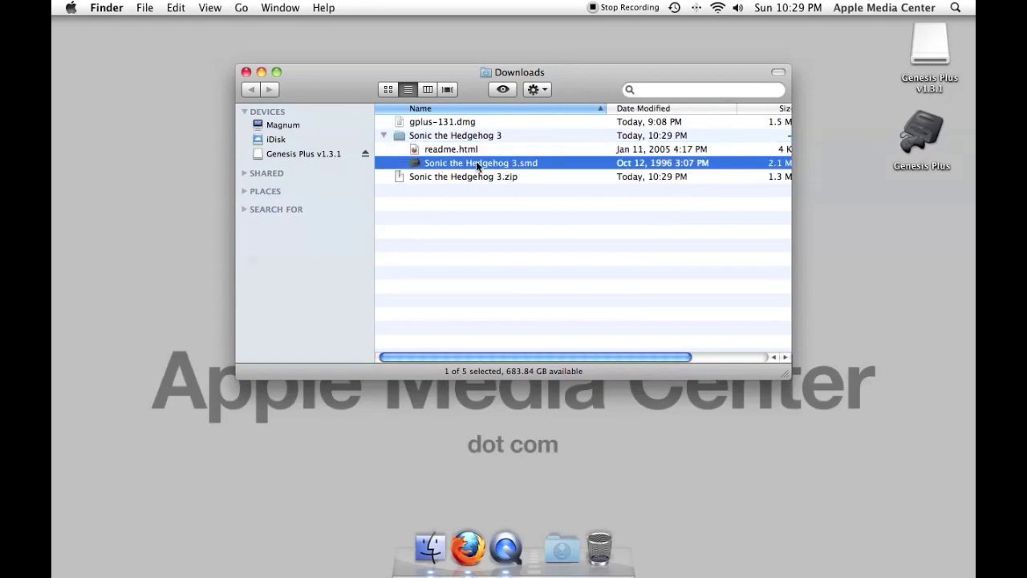
drag(477, 164, 916, 210)
key(super+w)
click(822, 192)
Launch Genesis Plus from the desktop, allow it to open, look at the Desktop folder in its file chooser, and cancel the chooser.
double_click(922, 128)
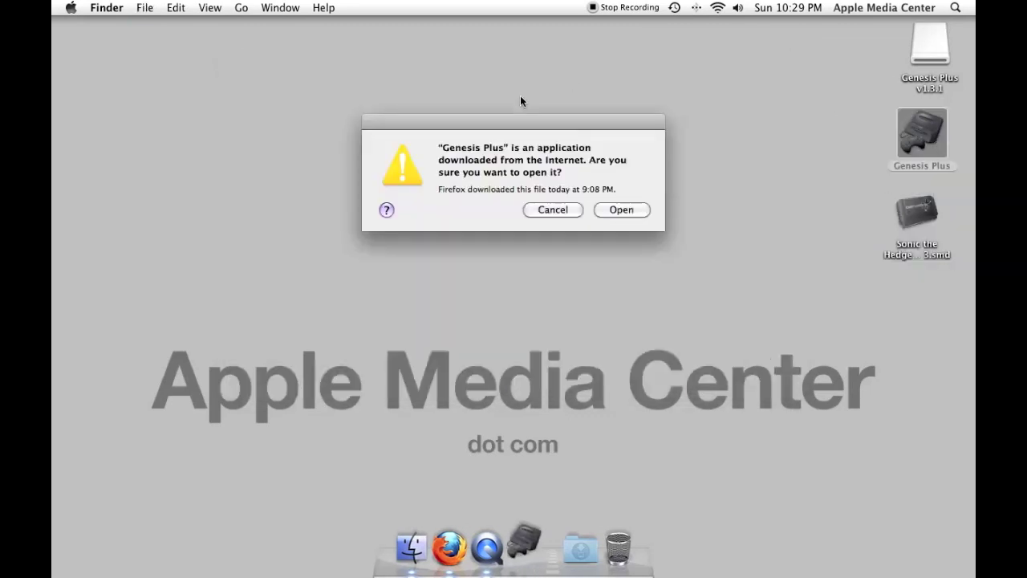
click(634, 211)
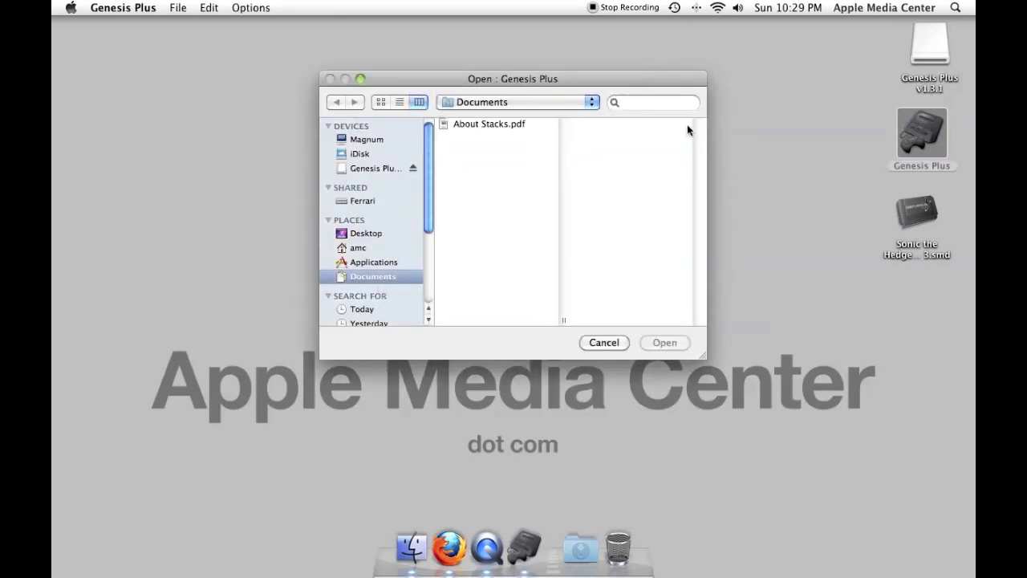
click(390, 235)
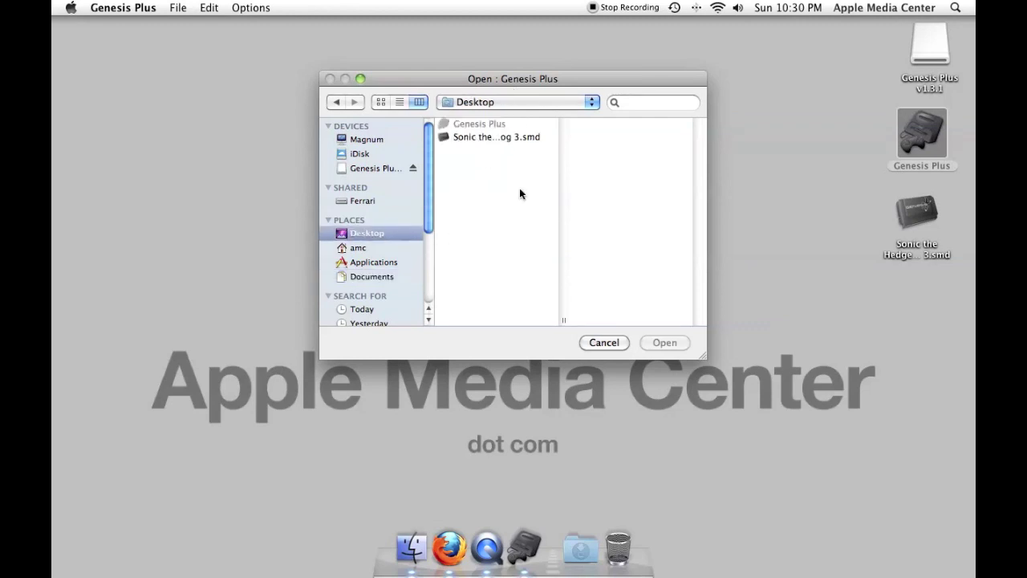
click(604, 342)
Review the keyboard layout for controller emulation in the Joysticks preferences, accept it, and close the preferences.
click(130, 6)
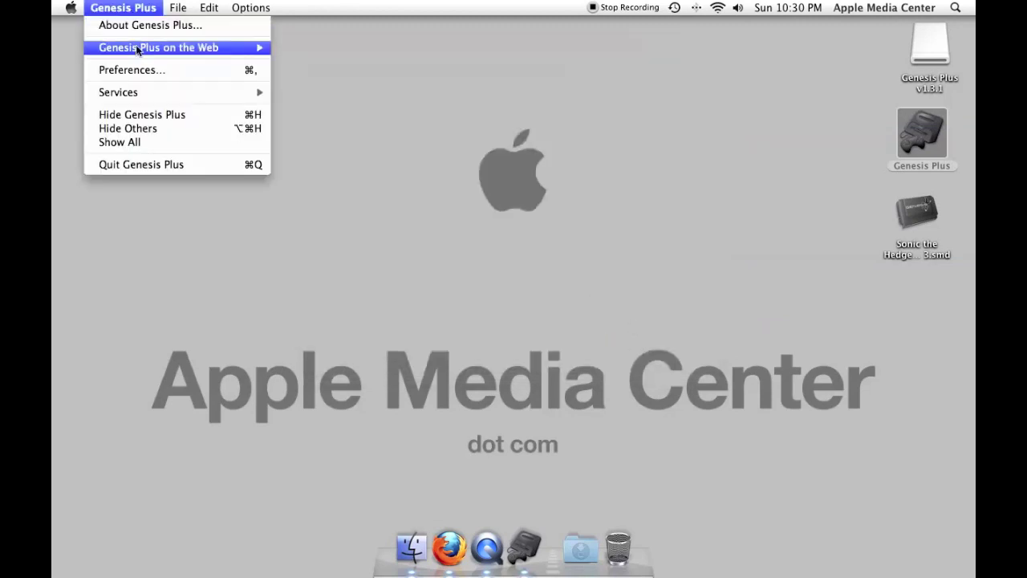
click(141, 70)
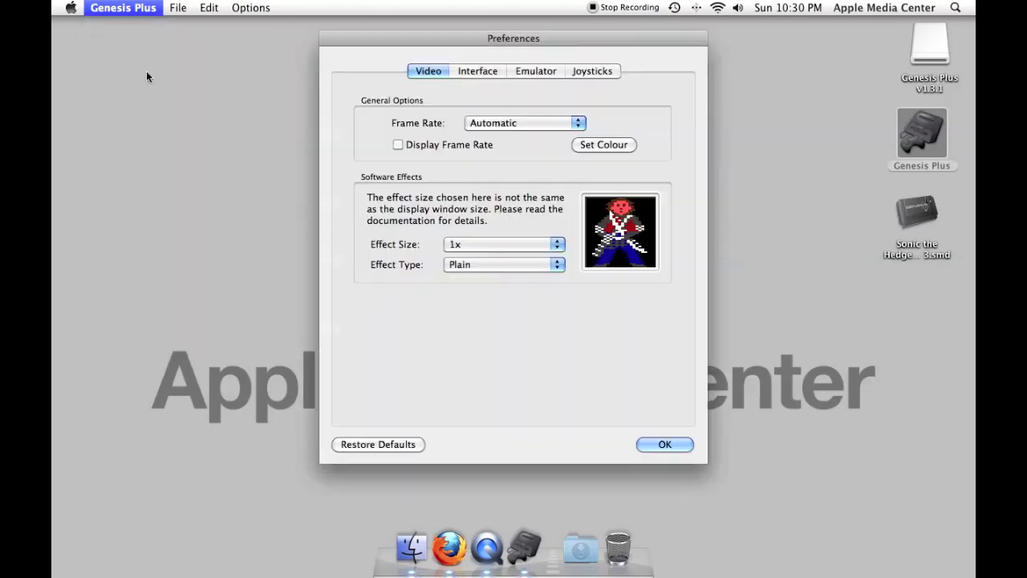
click(584, 71)
click(523, 243)
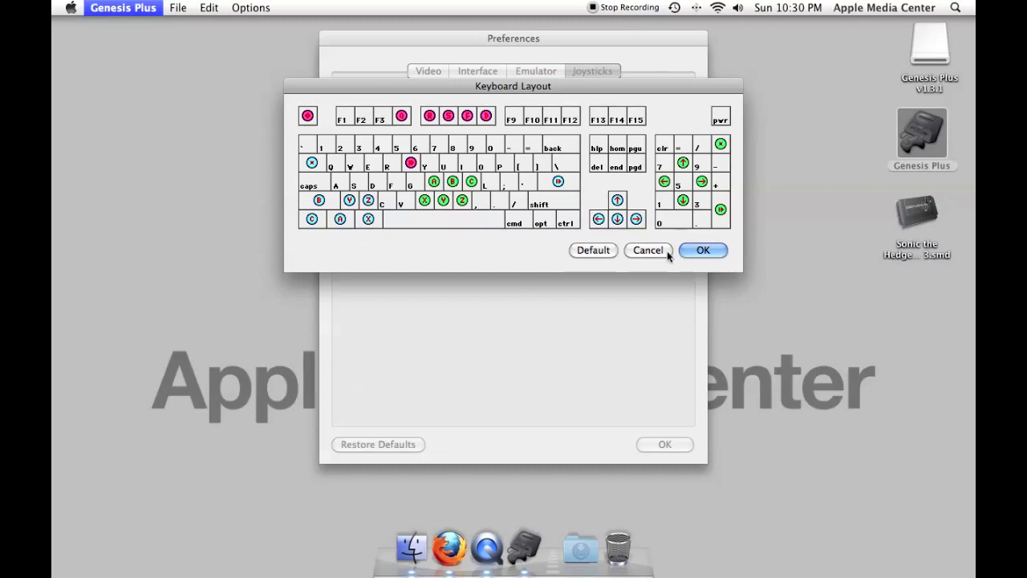
click(701, 249)
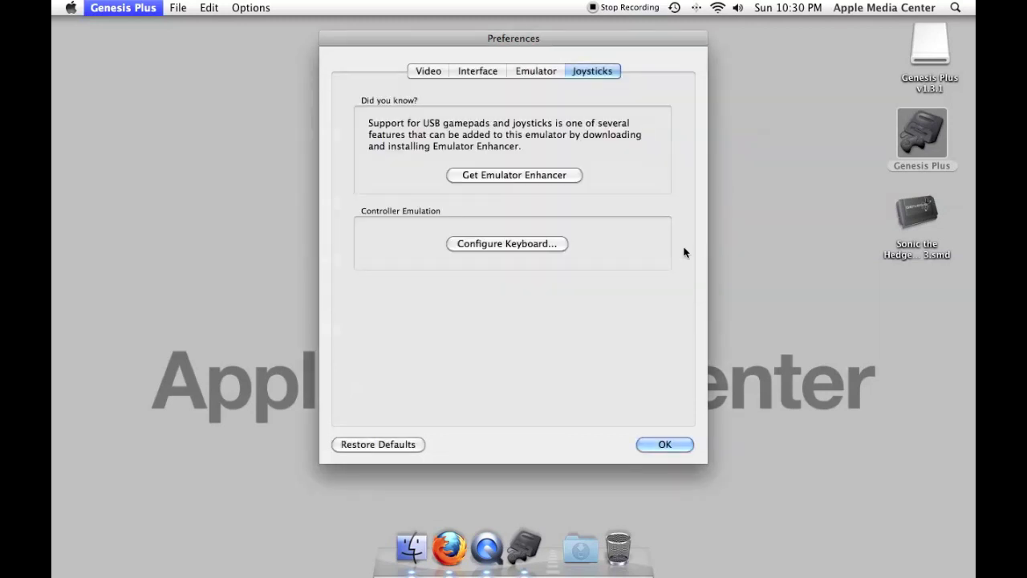
click(668, 445)
Open Sonic the Hedgehog 3.smd from the Desktop folder in the emulator and look over the game options available.
click(178, 7)
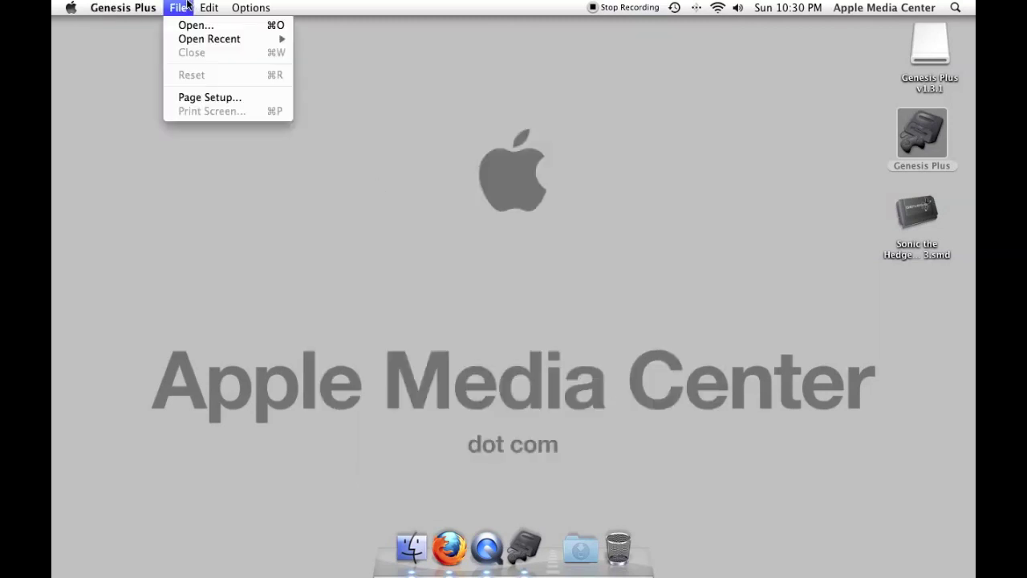
click(199, 27)
click(497, 138)
key(Return)
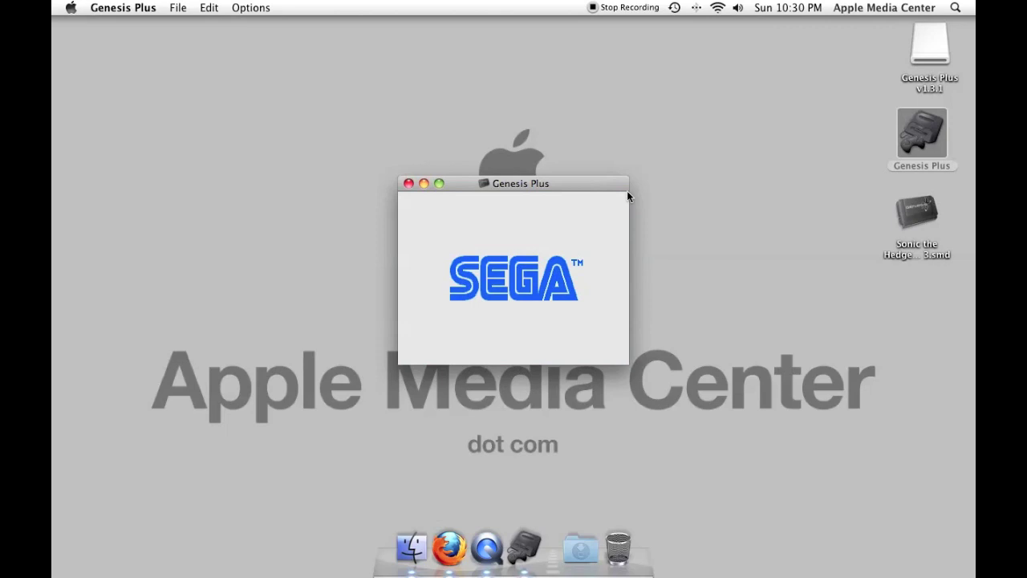
click(244, 7)
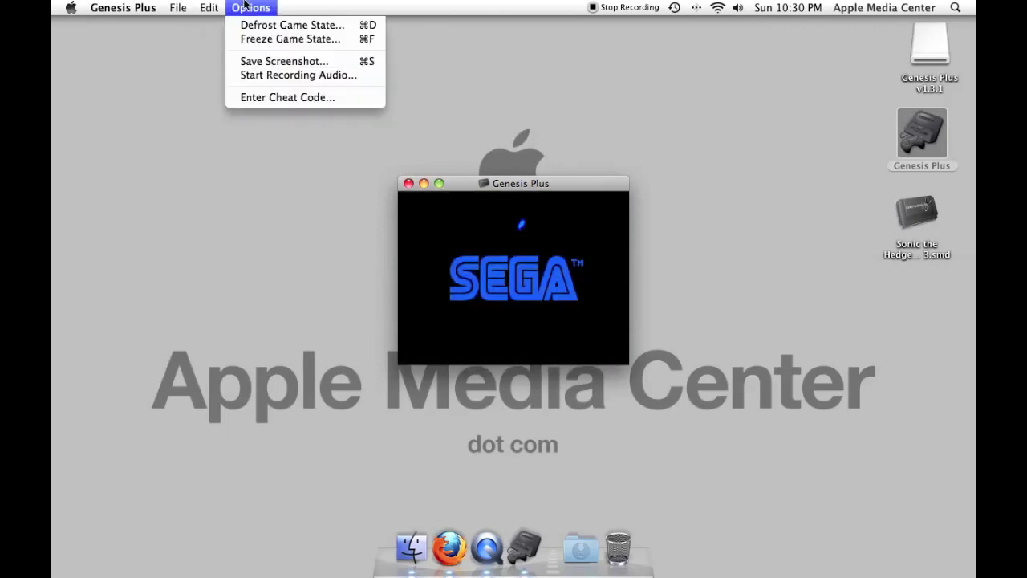
click(243, 7)
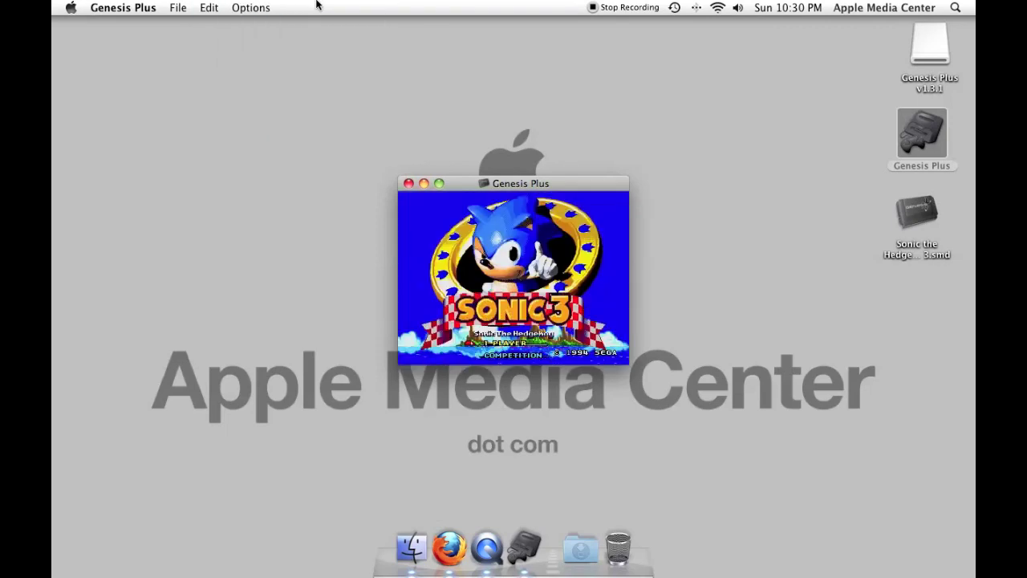
Start a one-player game of Sonic 3 from the title screen and lower the system volume.
key(Return)
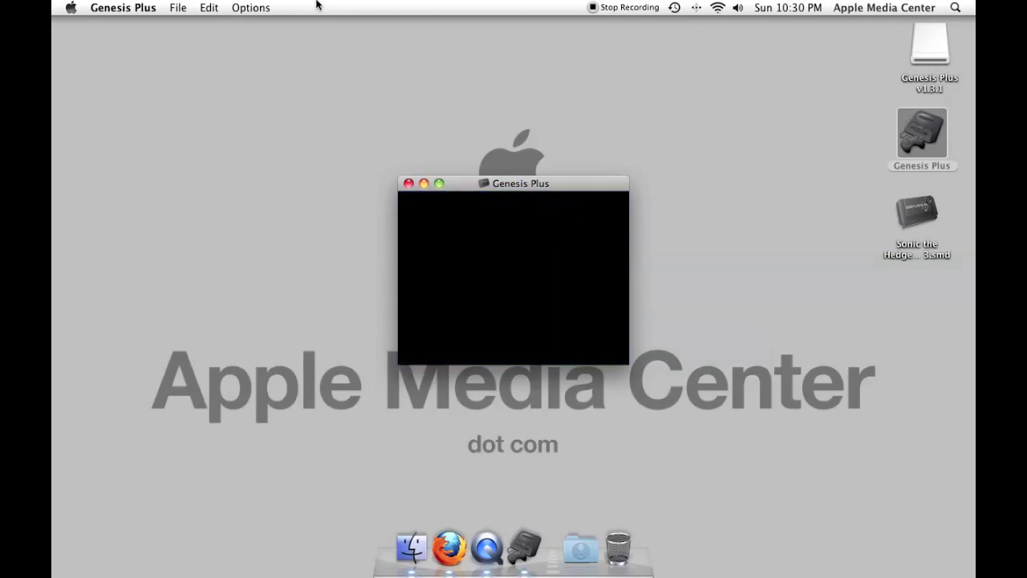
key(Return)
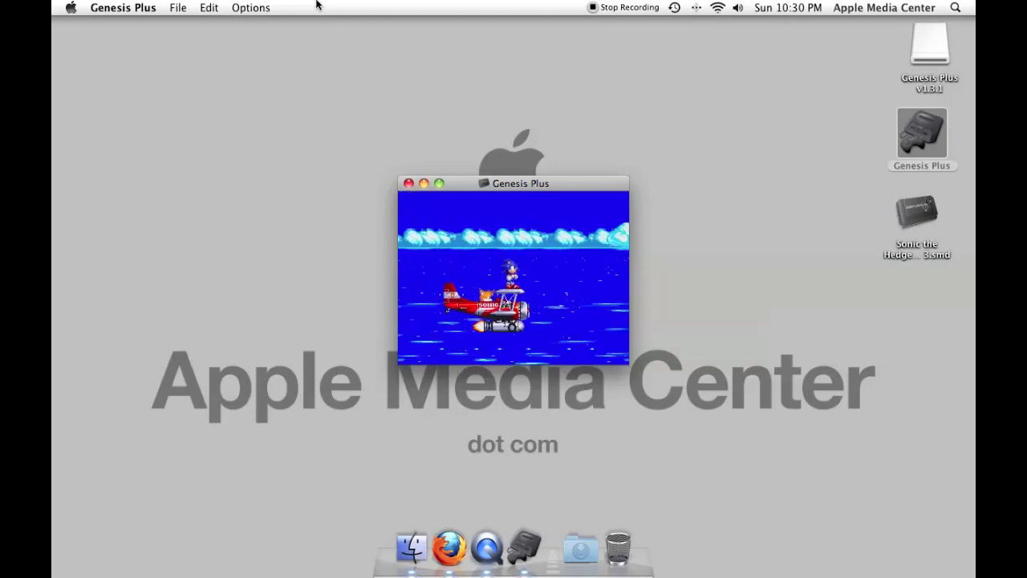
key(XF86AudioLowerVolume)
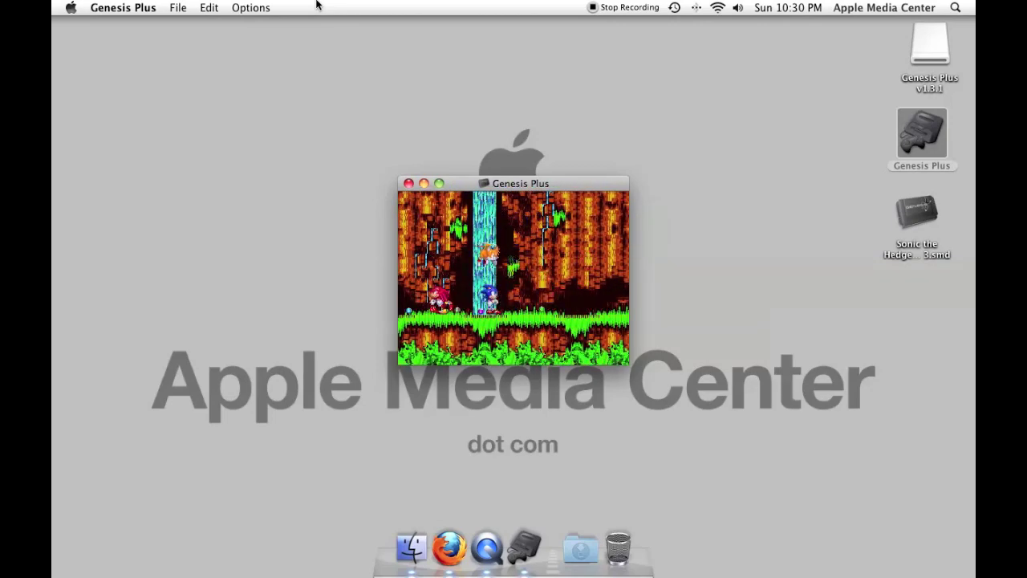
key(XF86AudioLowerVolume)
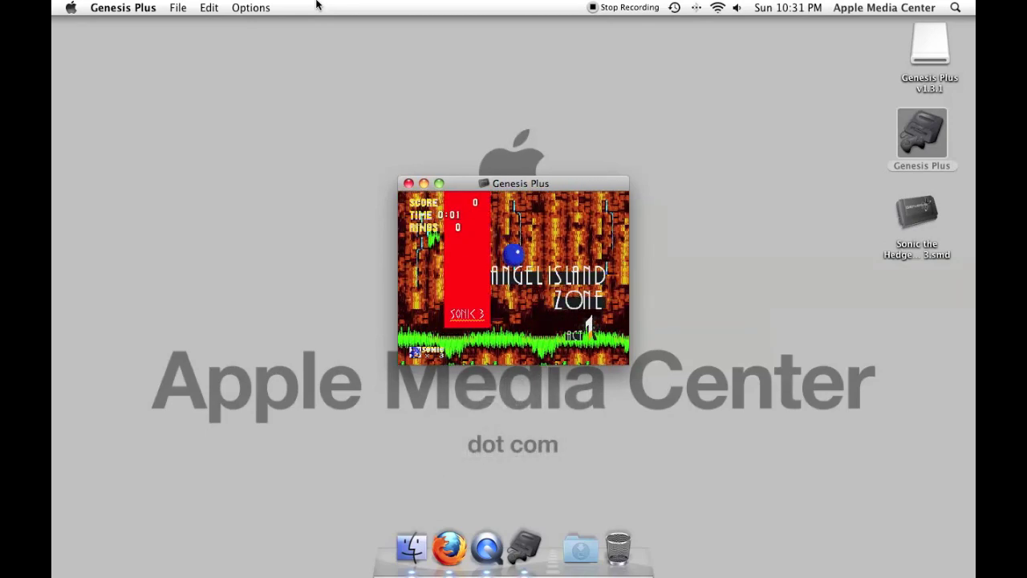
Run Sonic forward through Angel Island Zone Act 1 as far as the first spikes.
key(Right)
key(Right)
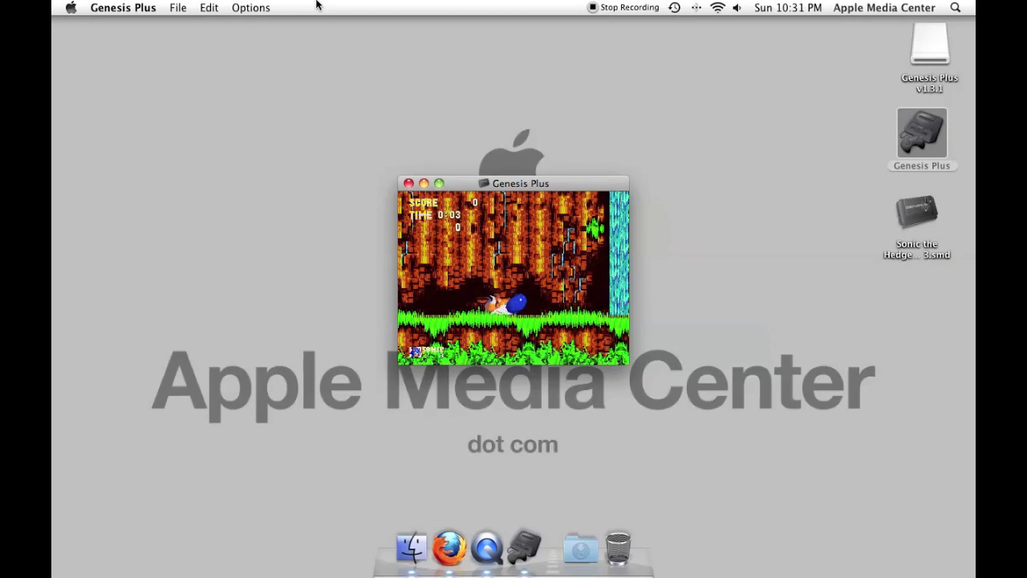
key(Right)
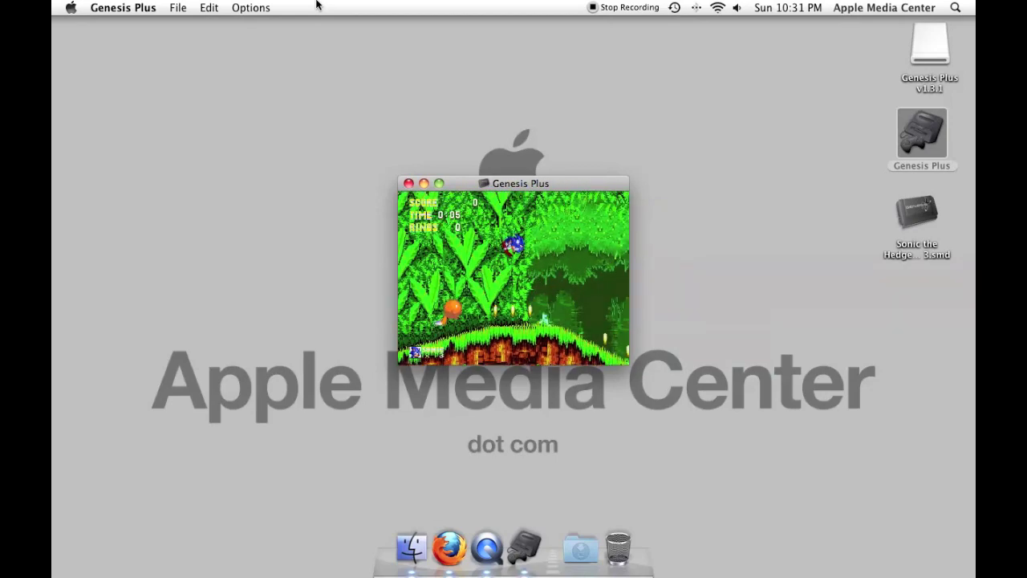
key(Right)
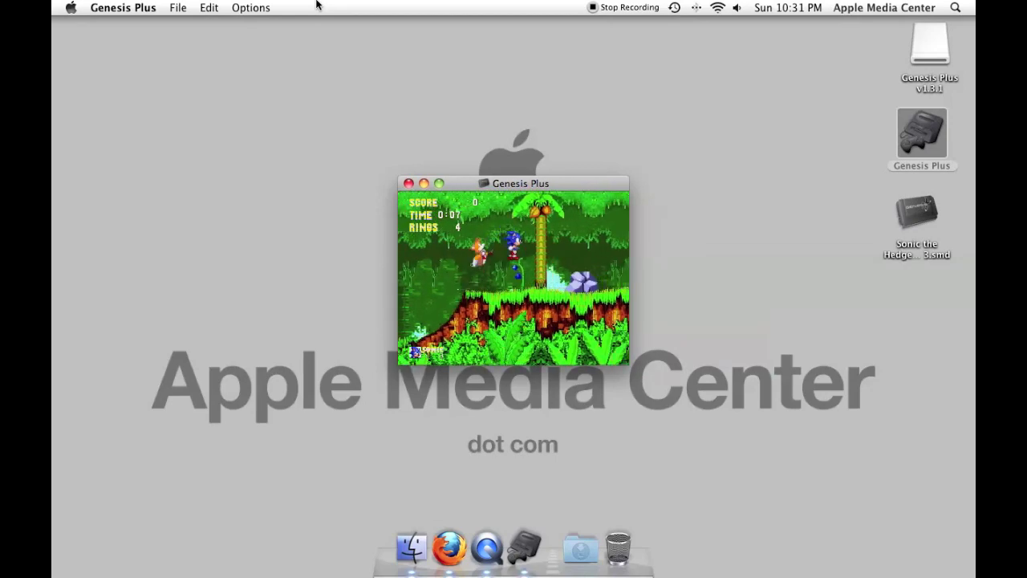
key(Right)
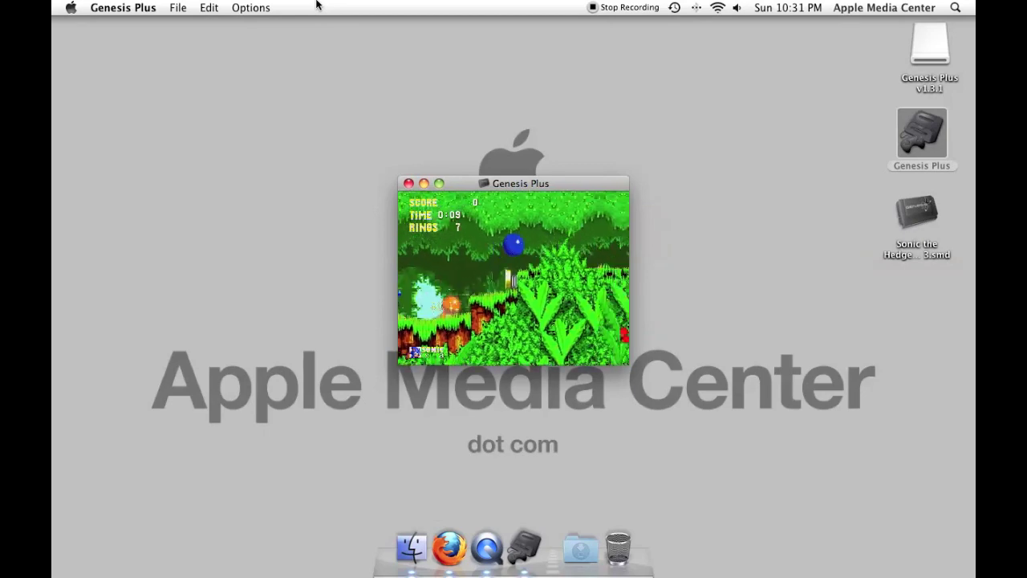
key(Right)
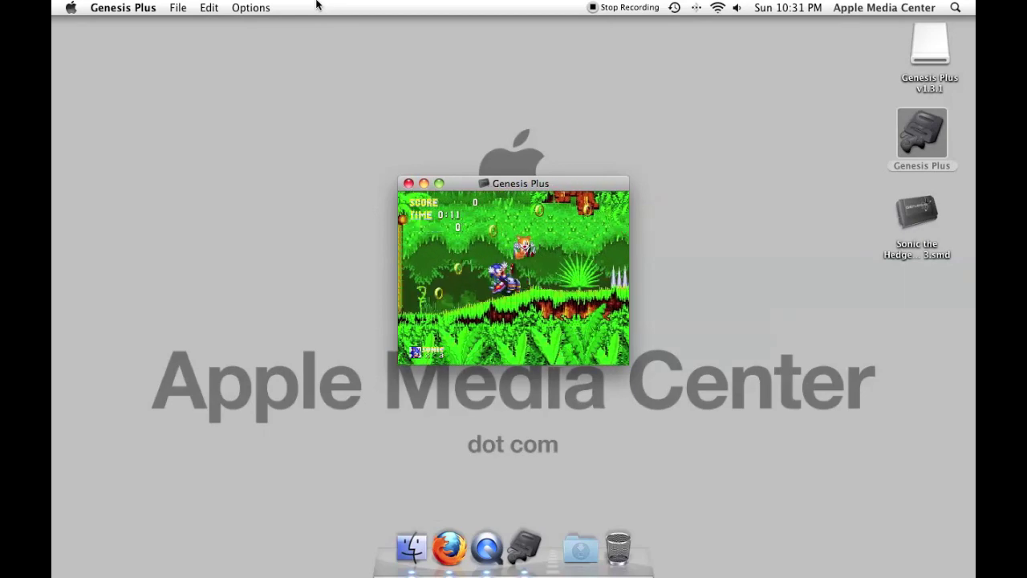
key(Right)
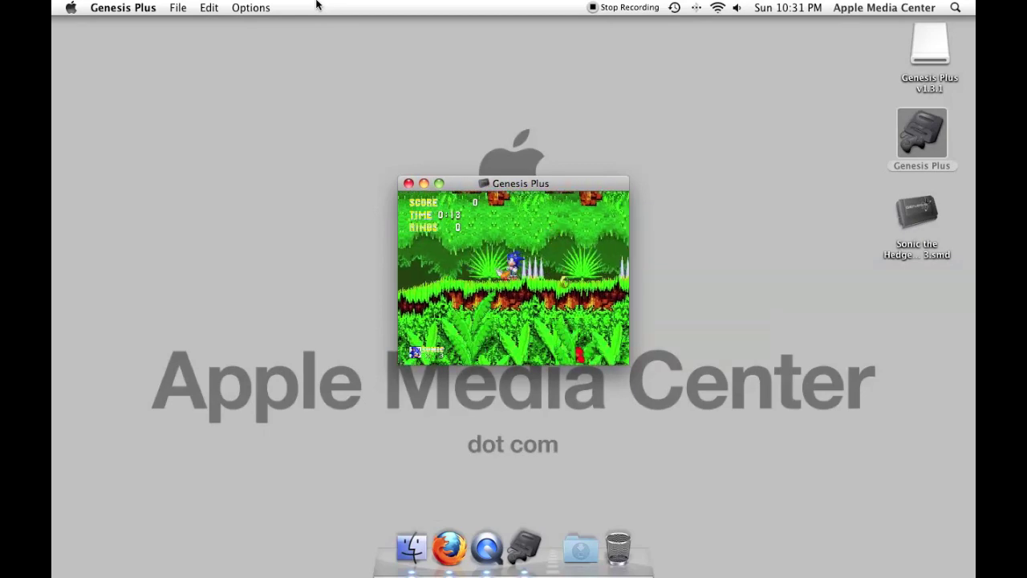
Enlarge the game window to nearly fill the screen, then shrink it to a medium size centred above the desktop wallpaper text.
drag(547, 189, 368, 84)
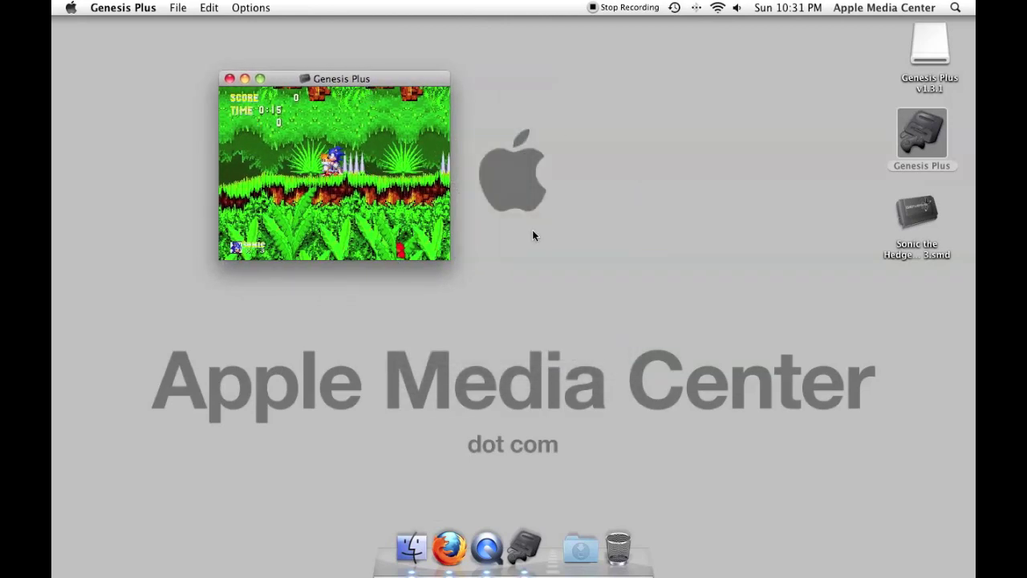
drag(388, 79, 308, 38)
drag(367, 219, 839, 536)
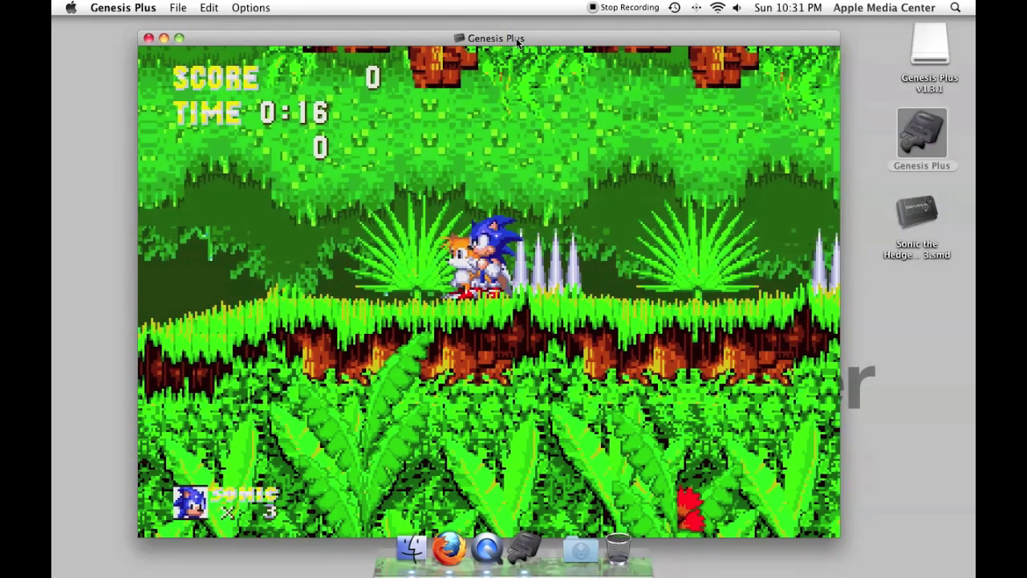
drag(515, 38, 529, 24)
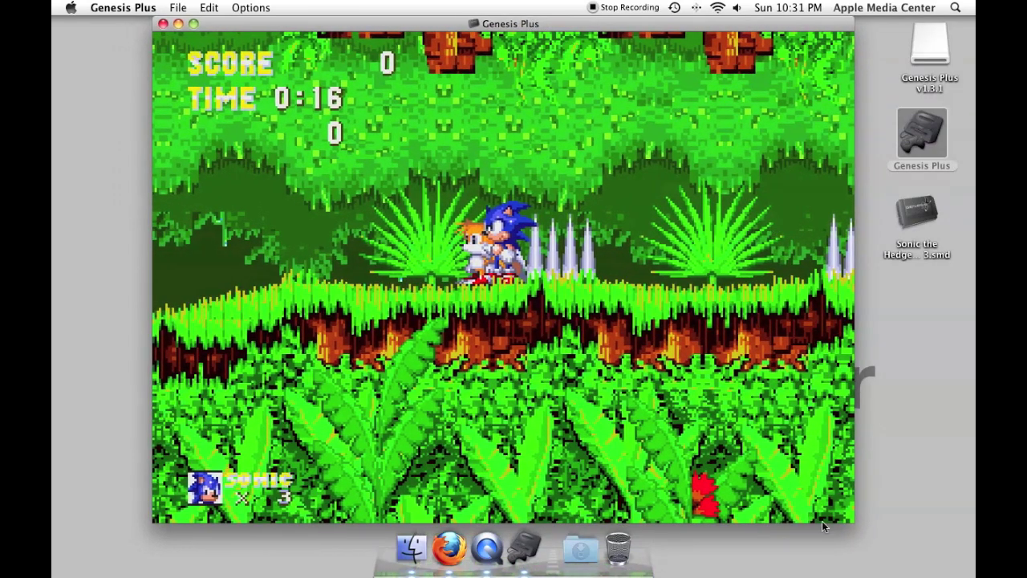
drag(851, 526, 481, 264)
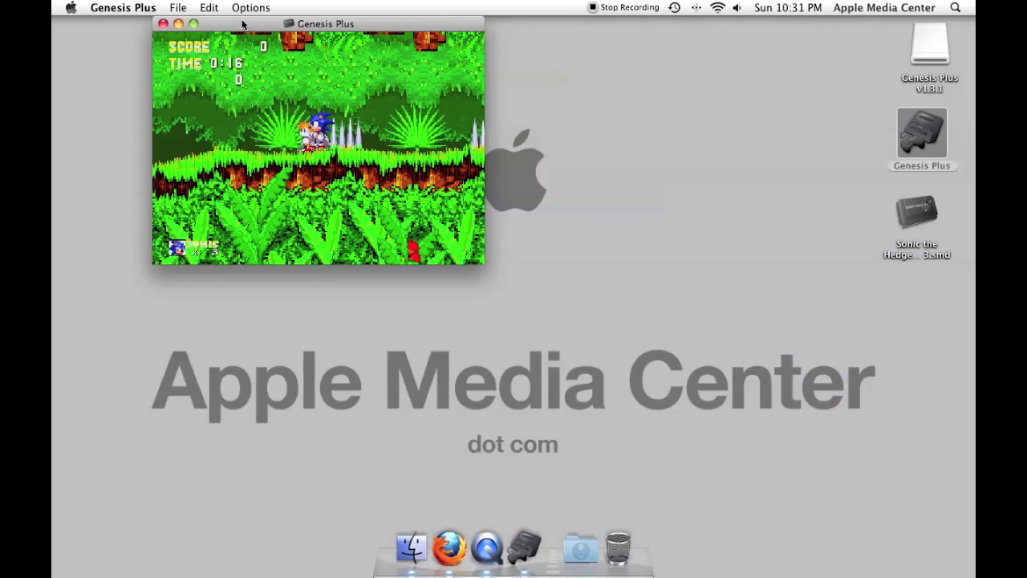
drag(243, 19, 421, 80)
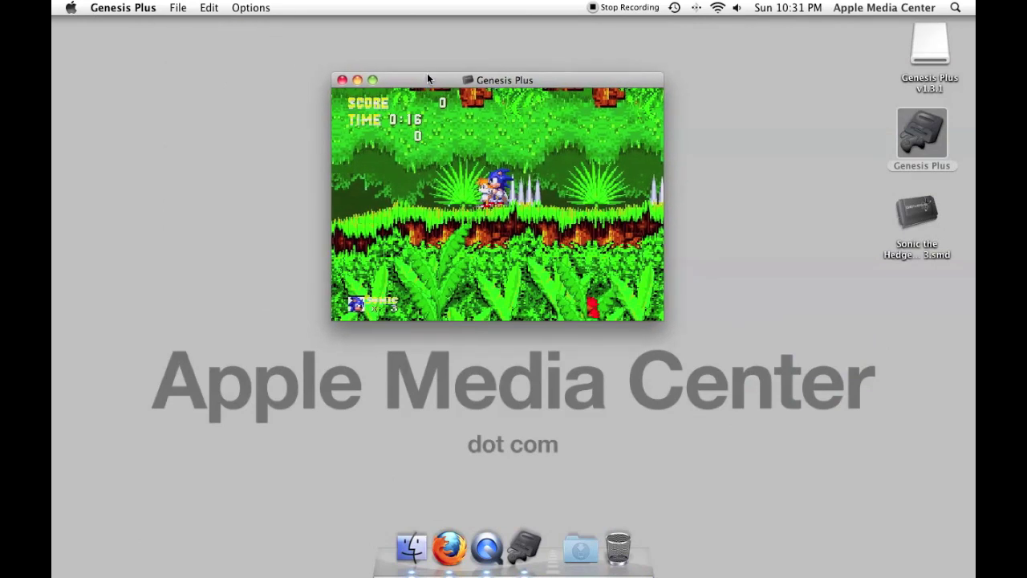
click(251, 6)
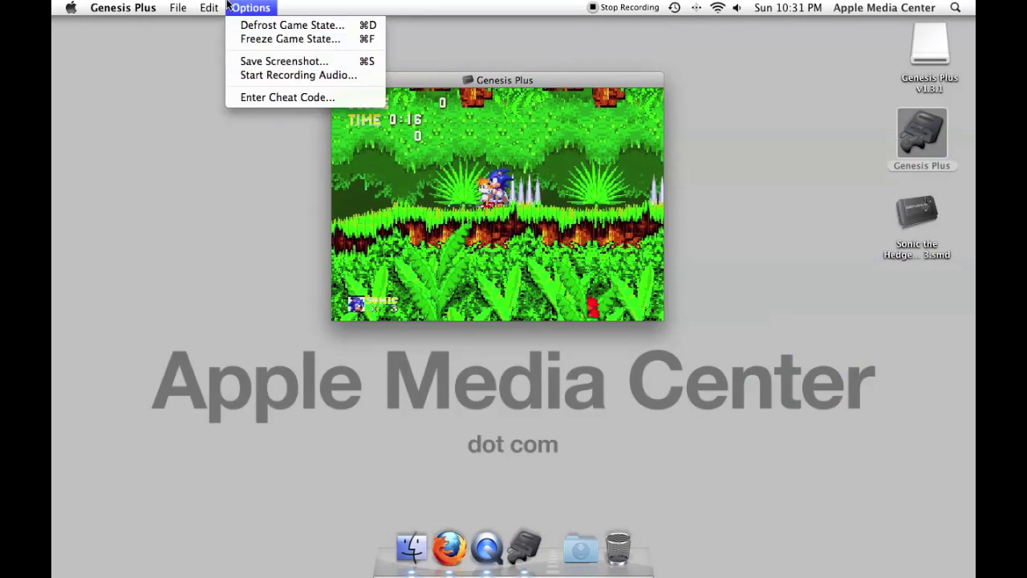
click(229, 6)
drag(542, 81, 553, 85)
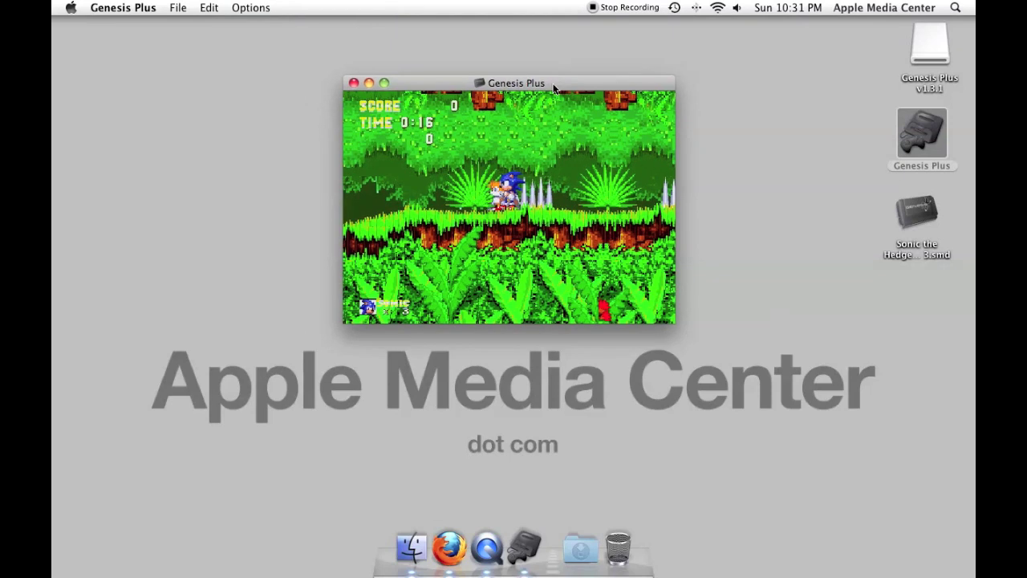
drag(552, 84, 560, 84)
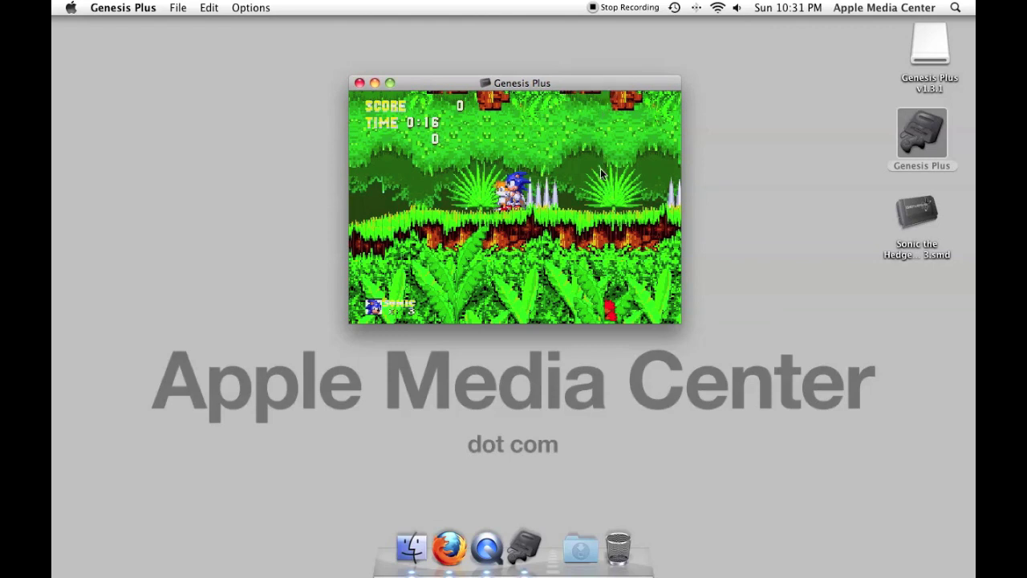
drag(610, 86, 611, 85)
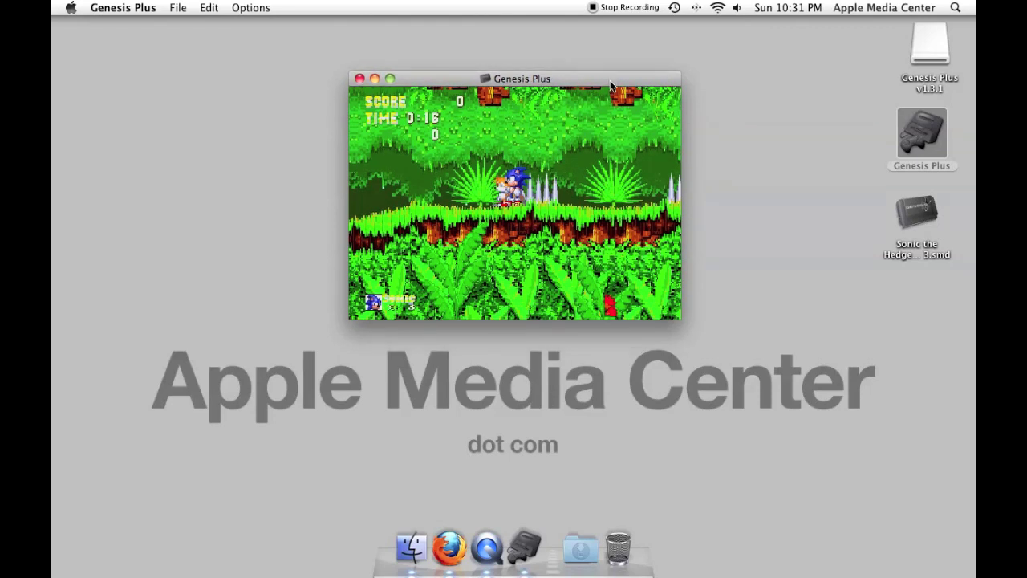
Quit the emulator to return to the desktop.
key(super+q)
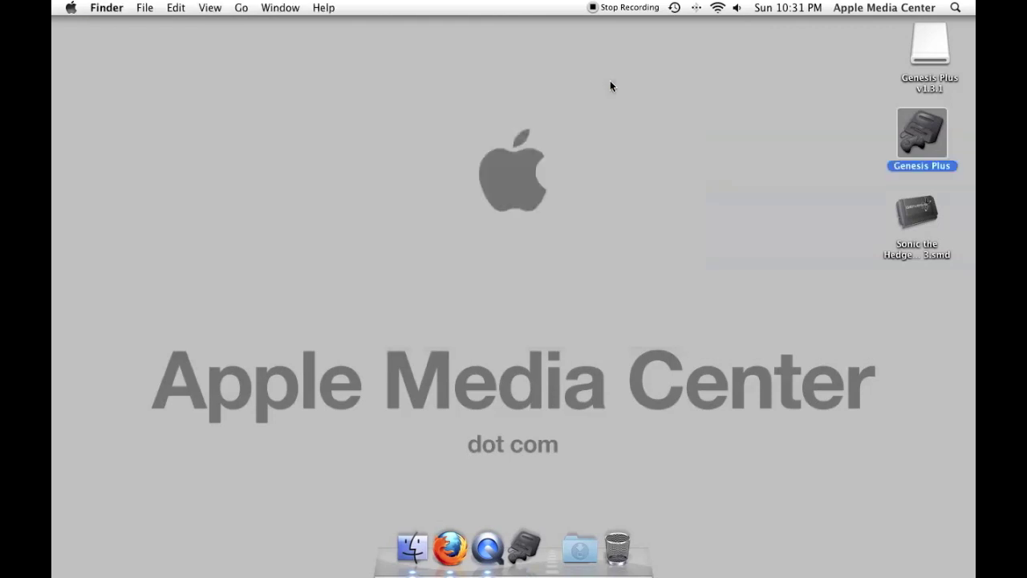